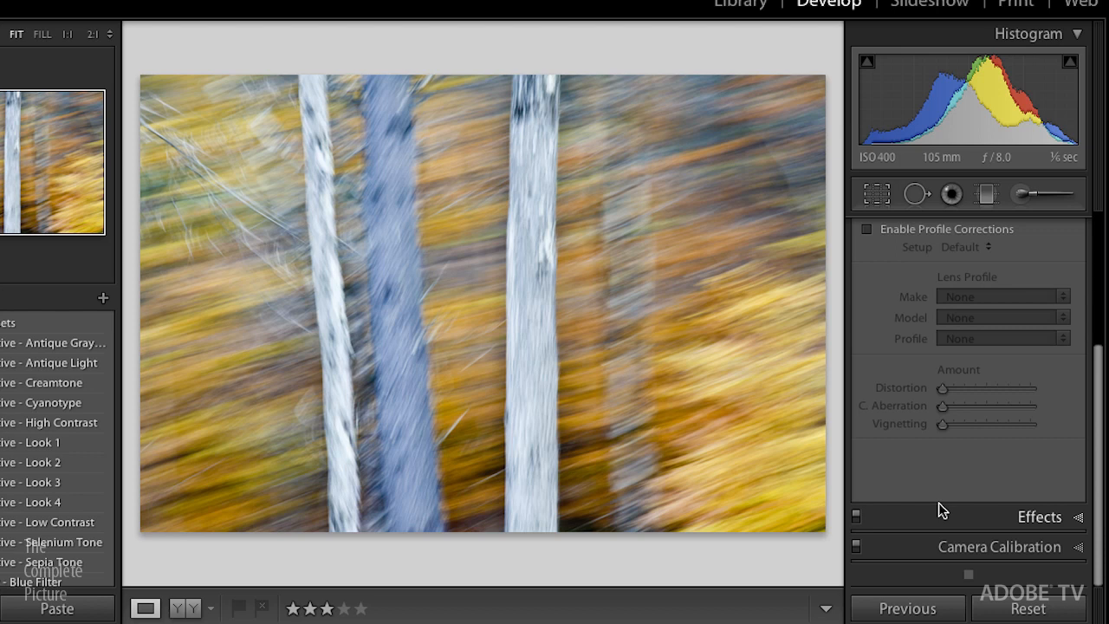
Expand the Basic adjustments in Solo Mode so that the Lens Corrections section collapses.
{"action": "scroll", "coordinate": [1051, 362], "scroll_direction": "up", "scroll_amount": 5}
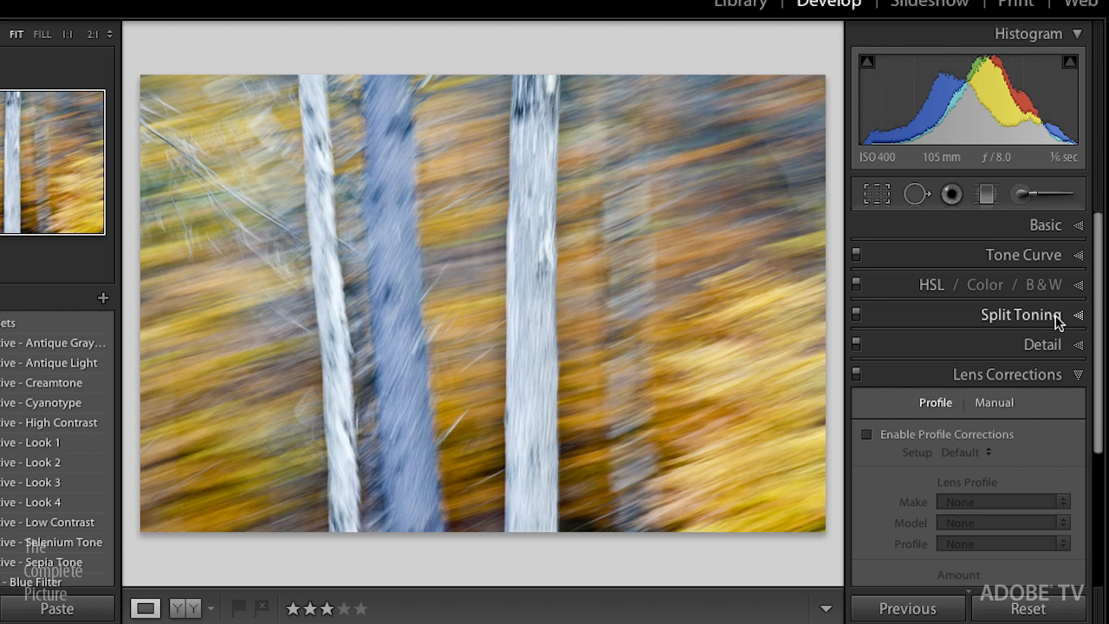
{"action": "key", "text": "alt"}
{"action": "left_click", "coordinate": [1080, 229], "text": "alt"}
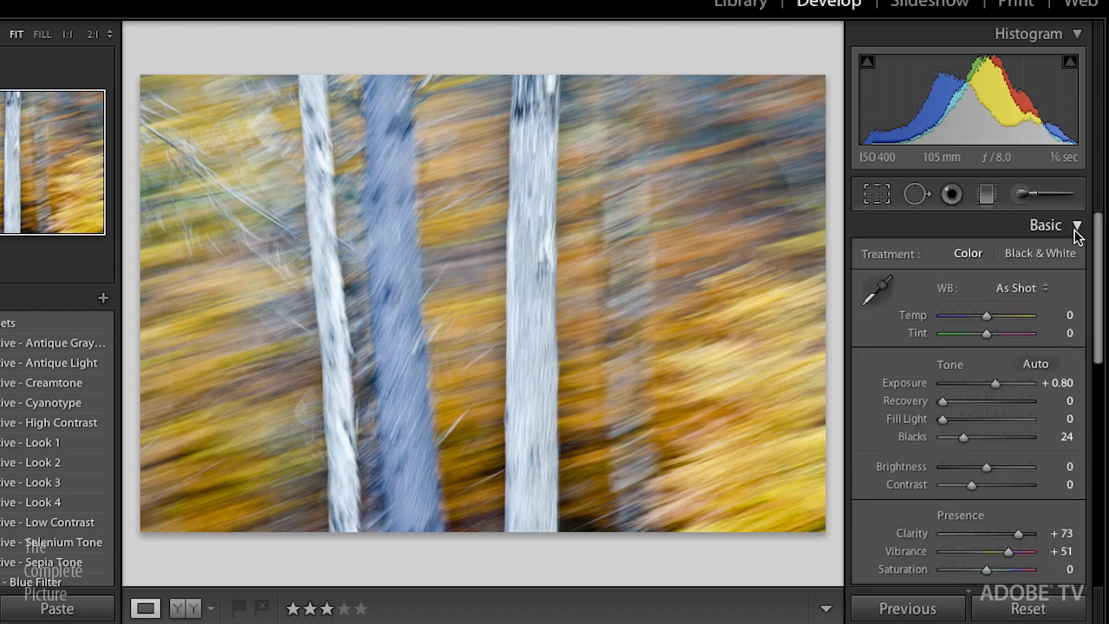
{"action": "key", "text": "alt"}
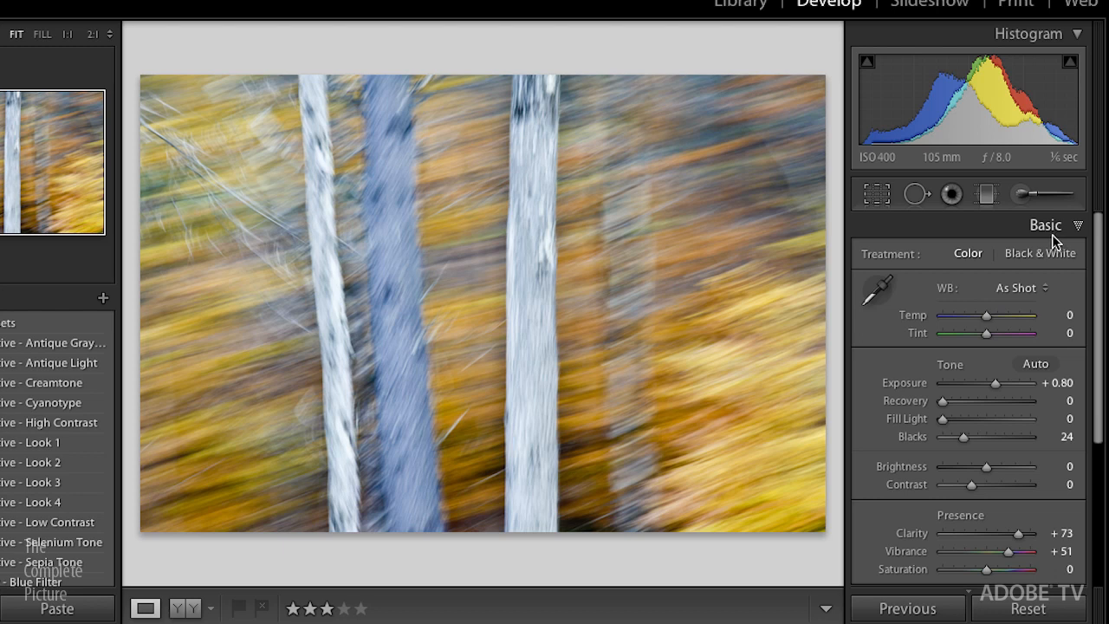
Warm the white balance Temp to +41 and reset it to its default of 0.
{"action": "mouse_move", "coordinate": [986, 316]}
{"action": "left_mouse_down"}
{"action": "mouse_move", "coordinate": [970, 320]}
{"action": "mouse_move", "coordinate": [1002, 320]}
{"action": "left_mouse_up"}
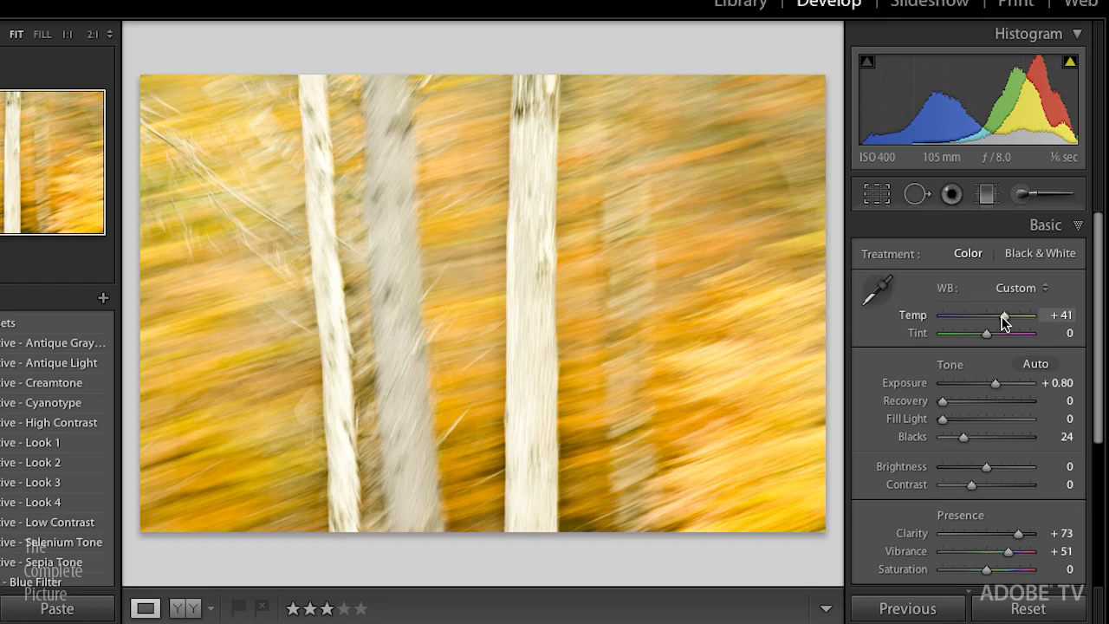
{"action": "double_click", "coordinate": [917, 315]}
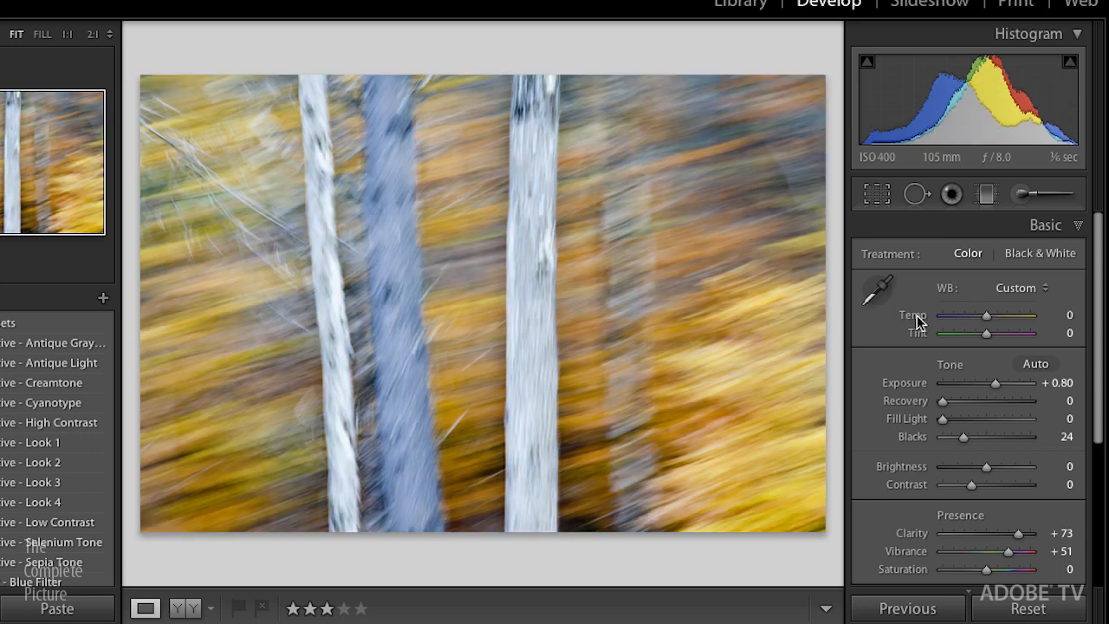
Set Clarity to +93 and Vibrance to -41, and reset the whole Presence group to its defaults.
{"action": "scroll", "coordinate": [929, 389], "scroll_direction": "down", "scroll_amount": 3}
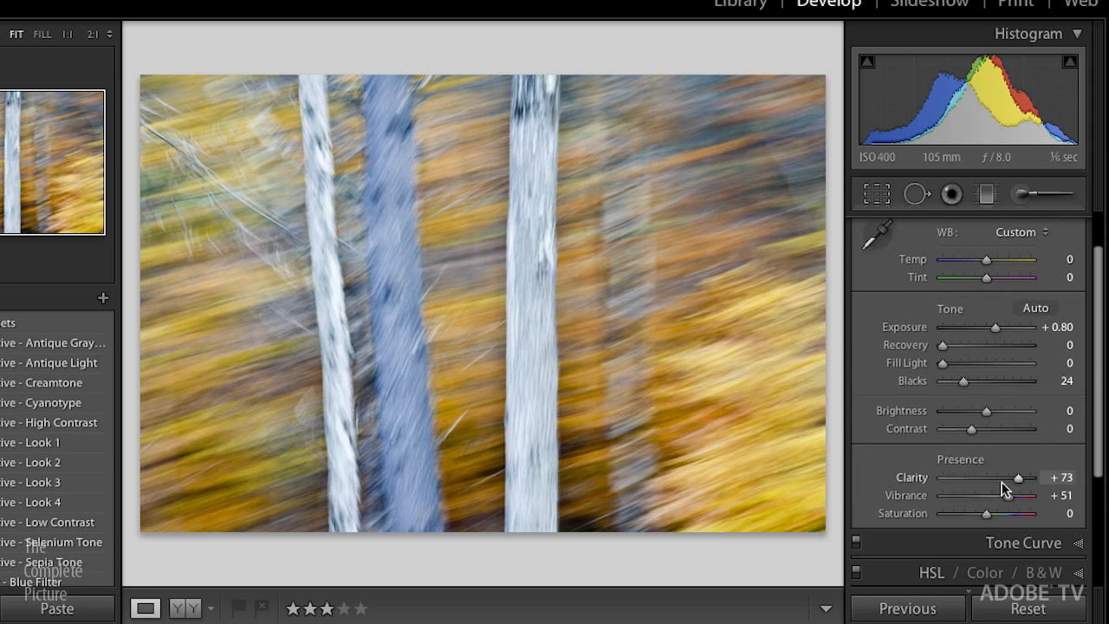
{"action": "left_click_drag", "start_coordinate": [1018, 477], "coordinate": [969, 498]}
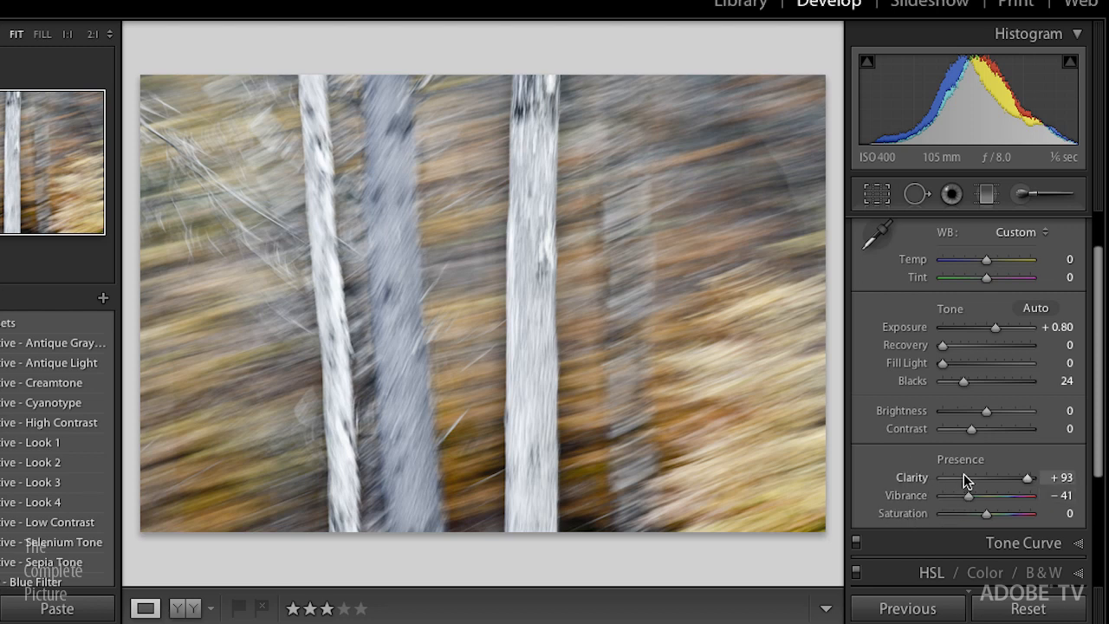
{"action": "scroll", "coordinate": [963, 476], "scroll_direction": "up", "scroll_amount": 3}
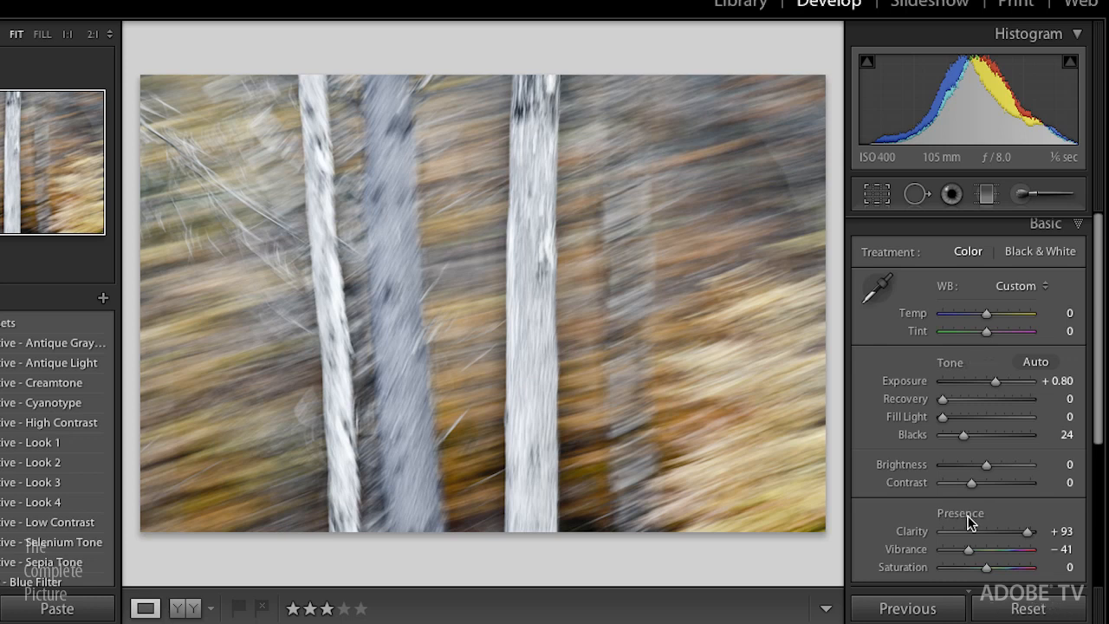
{"action": "key", "text": "alt"}
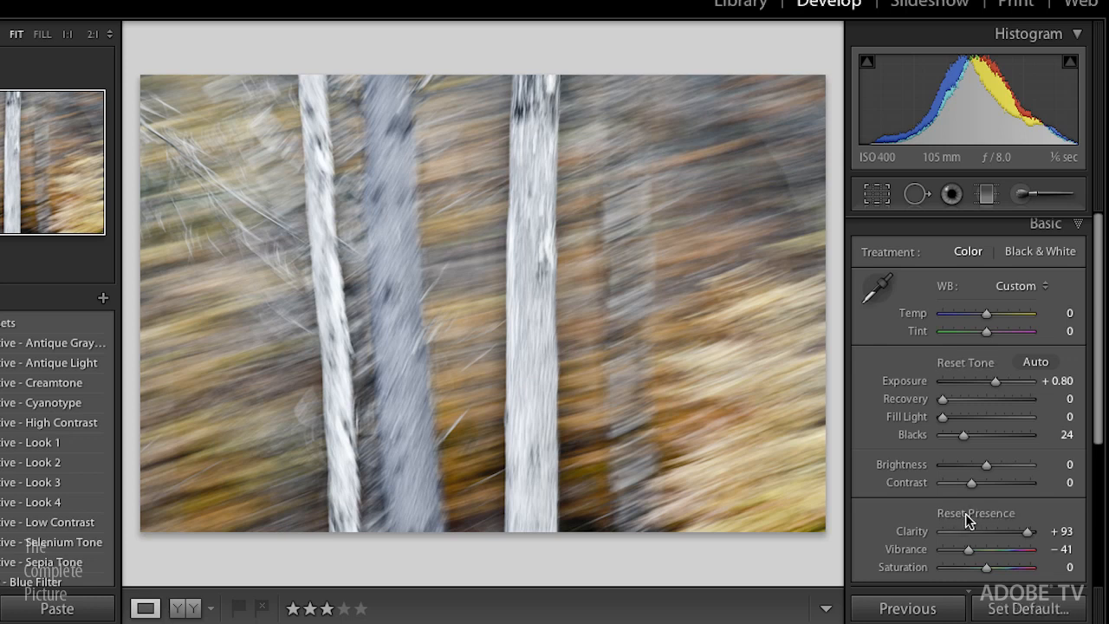
{"action": "left_click", "coordinate": [969, 517], "text": "alt"}
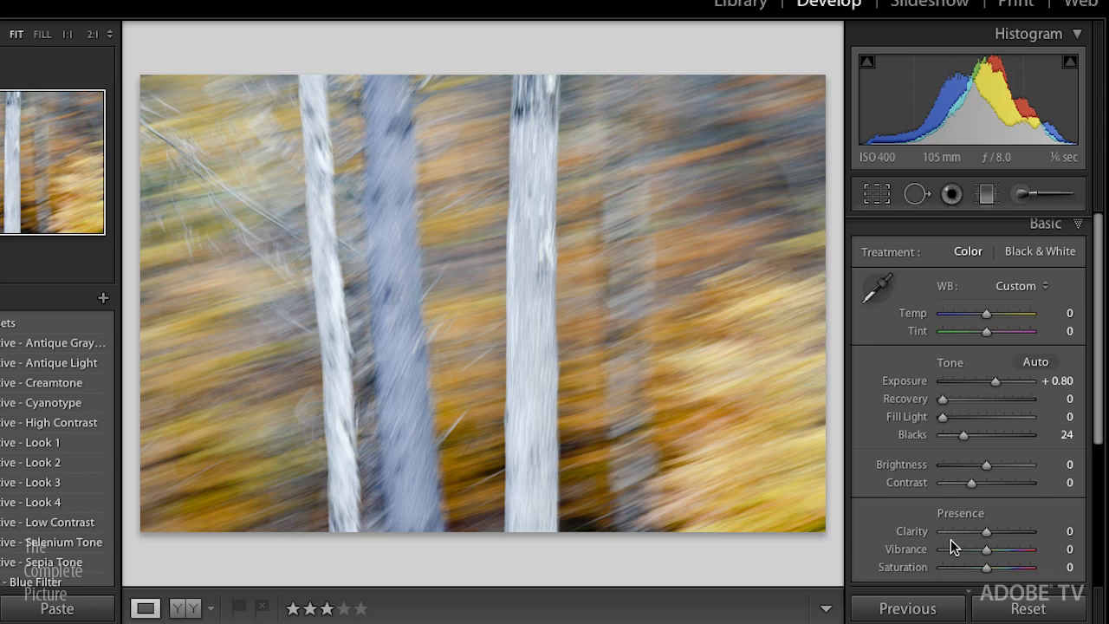
Split-tone the photo with highlights at hue 78, saturation 23 and shadows at hue 8, saturation 40, and preview the effect off and on.
{"action": "scroll", "coordinate": [951, 539], "scroll_direction": "down", "scroll_amount": 3}
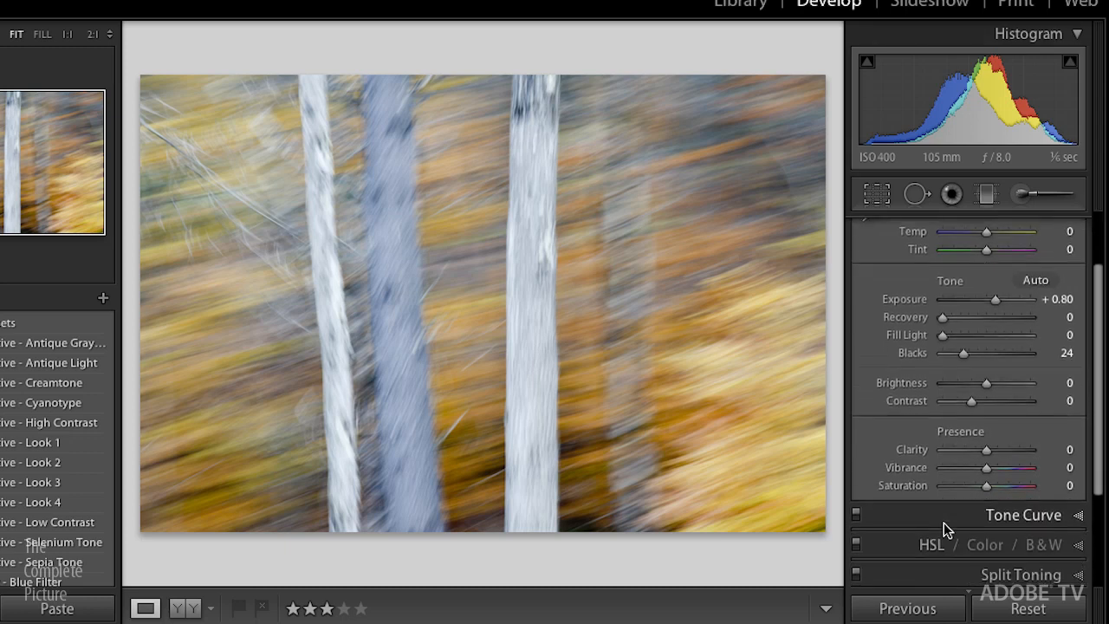
{"action": "scroll", "coordinate": [944, 525], "scroll_direction": "down", "scroll_amount": 5}
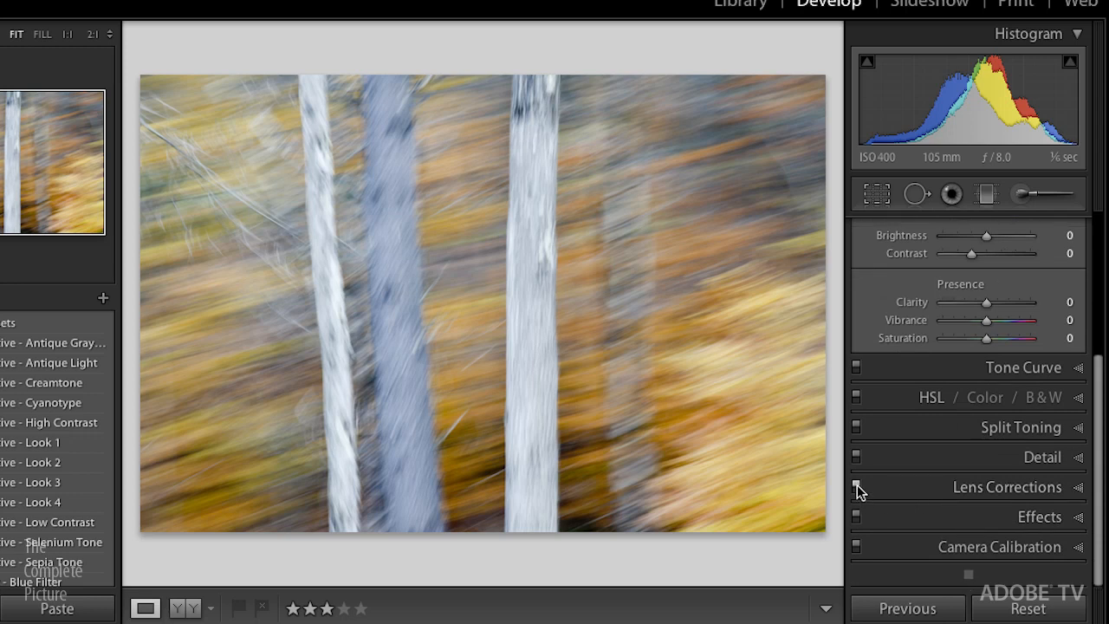
{"action": "left_click", "coordinate": [923, 429]}
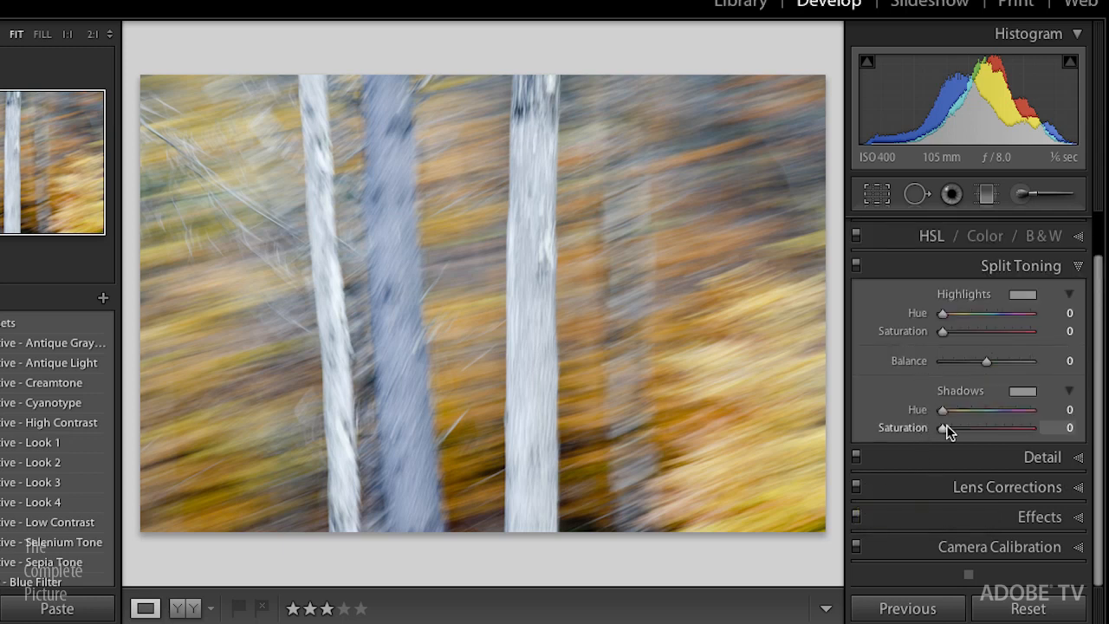
{"action": "mouse_move", "coordinate": [942, 428]}
{"action": "left_mouse_down"}
{"action": "mouse_move", "coordinate": [977, 428]}
{"action": "mouse_move", "coordinate": [944, 410]}
{"action": "left_mouse_up"}
{"action": "left_click_drag", "start_coordinate": [943, 313], "coordinate": [964, 333]}
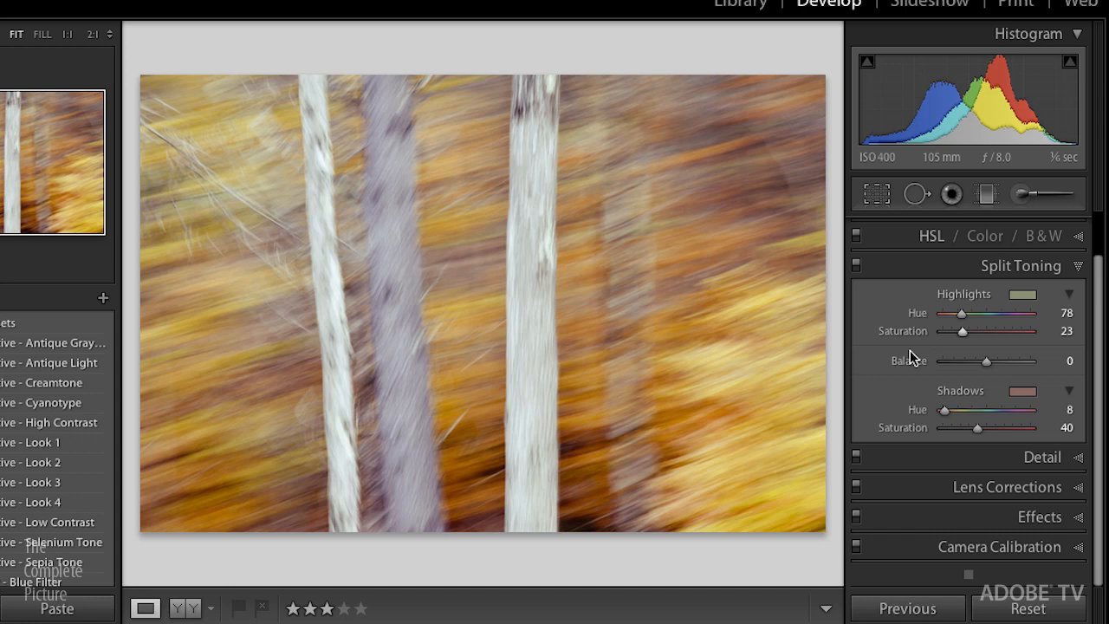
{"action": "left_click", "coordinate": [859, 267]}
{"action": "left_click", "coordinate": [856, 264]}
Compare the photo before and after side by side, and switch the comparison to a left/right split of one image.
{"action": "key", "text": "y"}
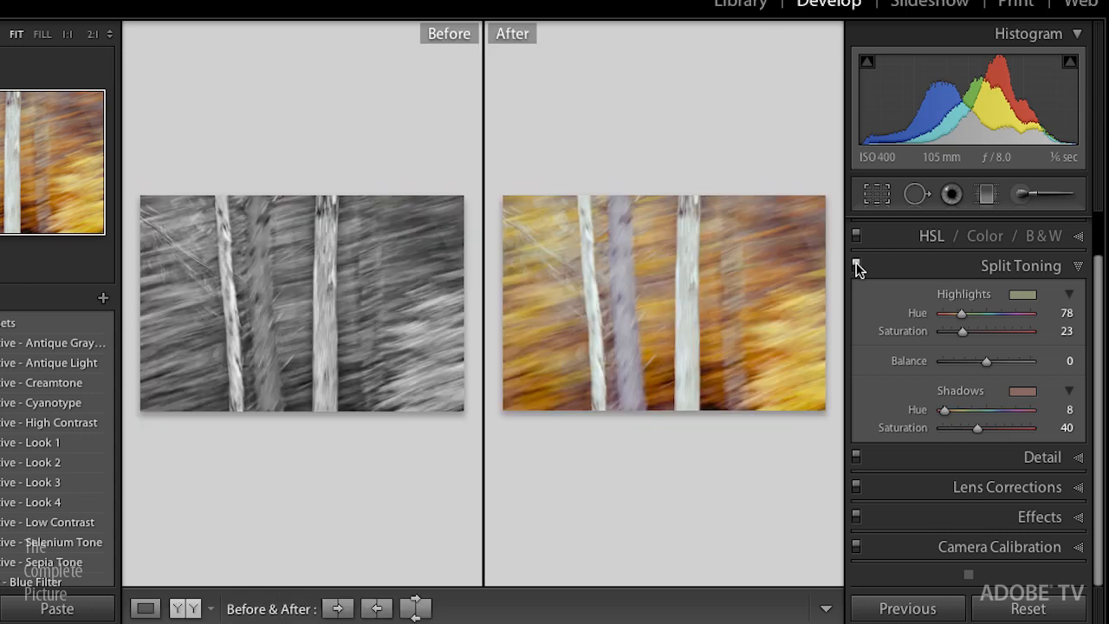
{"action": "left_click", "coordinate": [209, 610]}
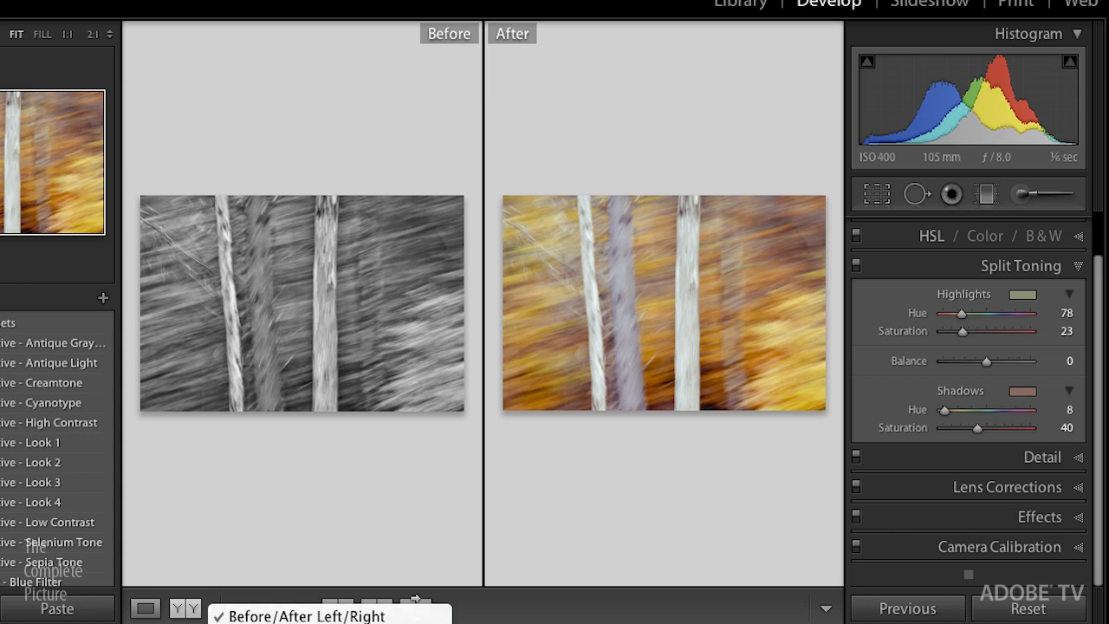
{"action": "left_click", "coordinate": [250, 571]}
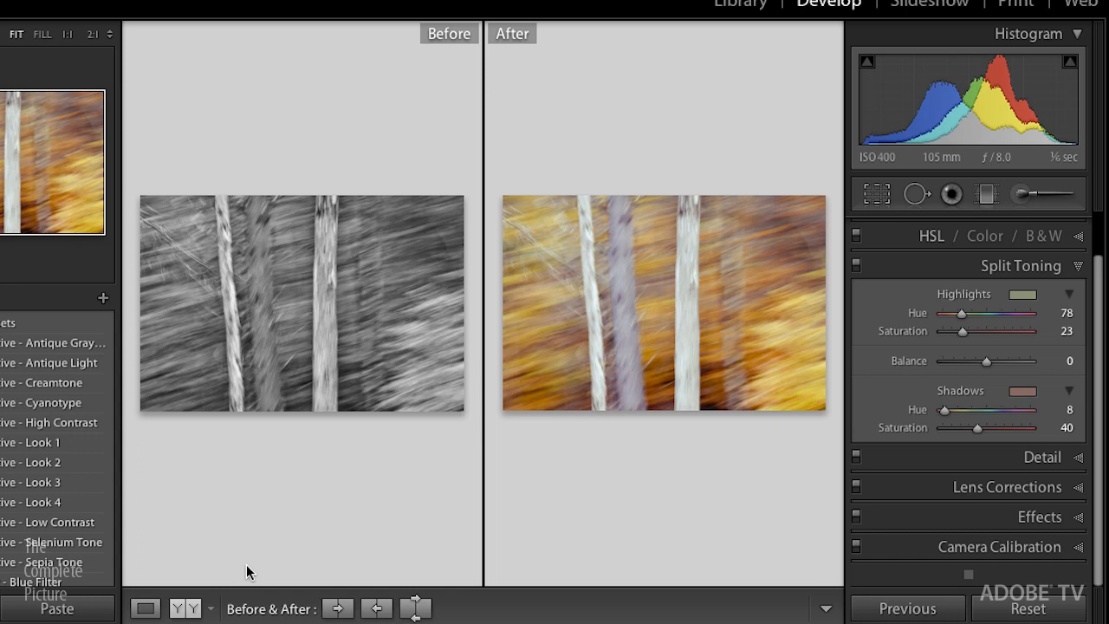
{"action": "key", "text": "shift+y"}
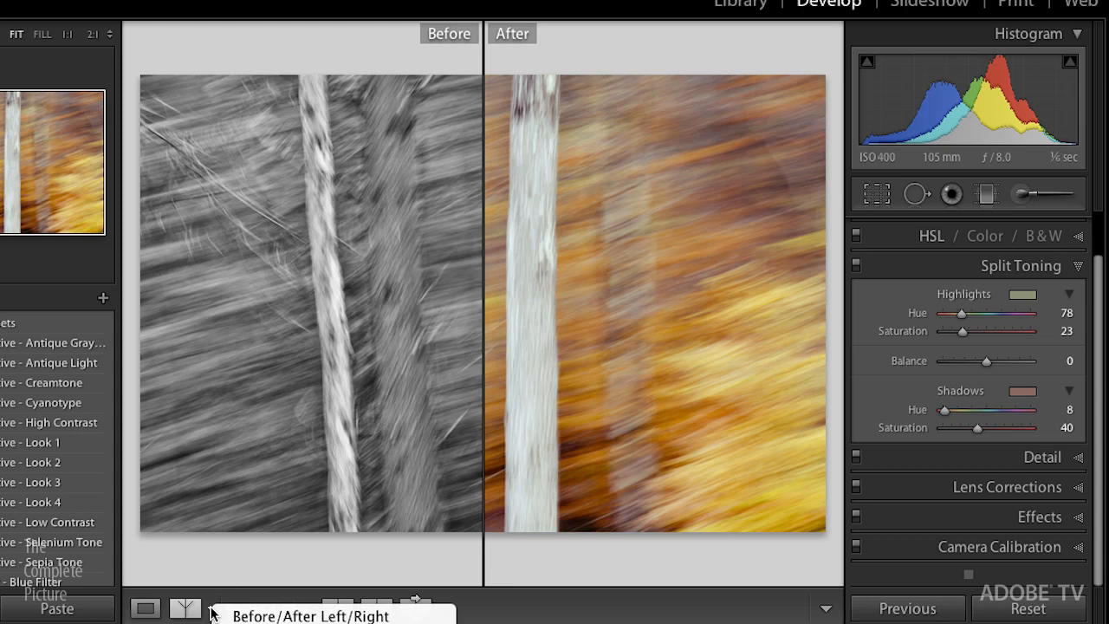
View the before/after comparison as a top/bottom split, and return it to the side-by-side left/right layout.
{"action": "left_click", "coordinate": [212, 614]}
{"action": "left_click", "coordinate": [310, 623]}
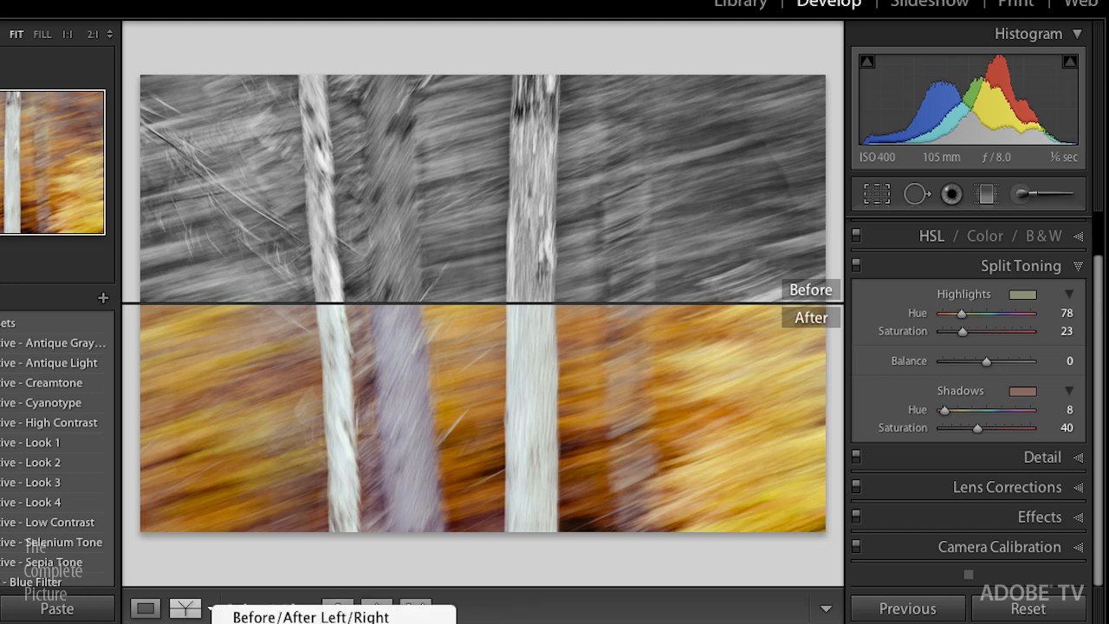
{"action": "left_click", "coordinate": [210, 609]}
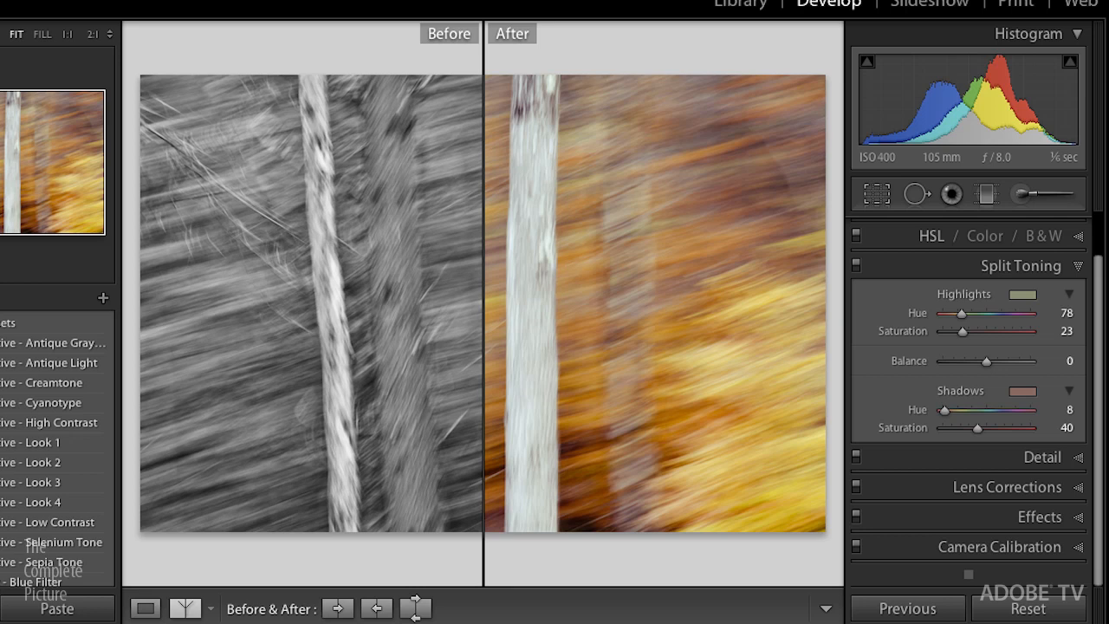
{"action": "key", "text": "y"}
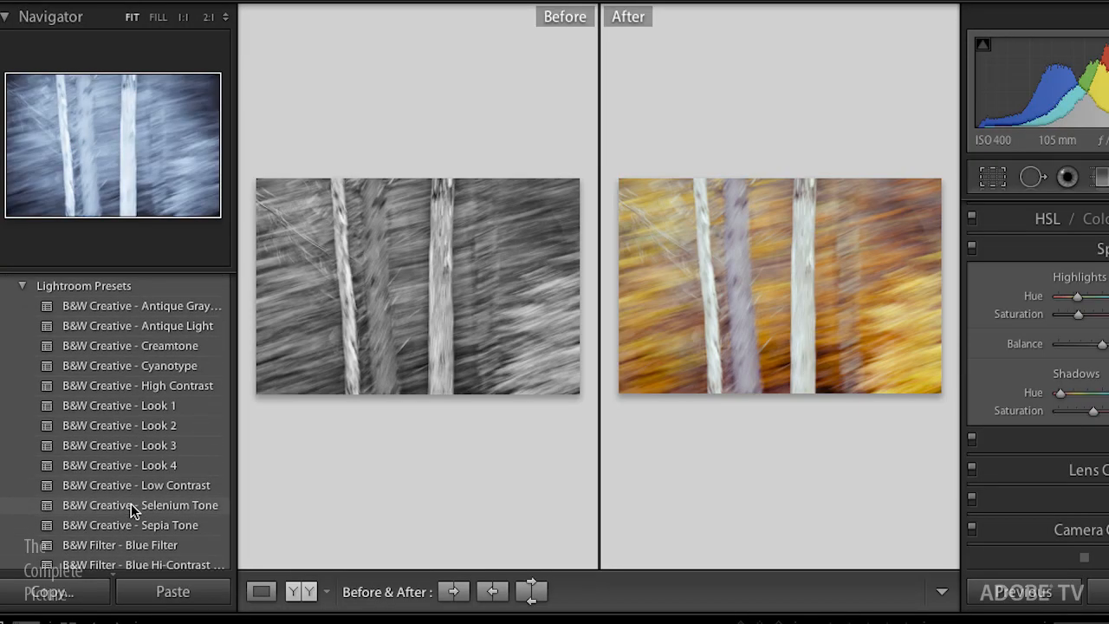
Apply the "Snapshot: Fire Orange" history state to the Before image, and replace it with the Shadow Saturation 40 history state.
{"action": "scroll", "coordinate": [131, 511], "scroll_direction": "down", "scroll_amount": 15}
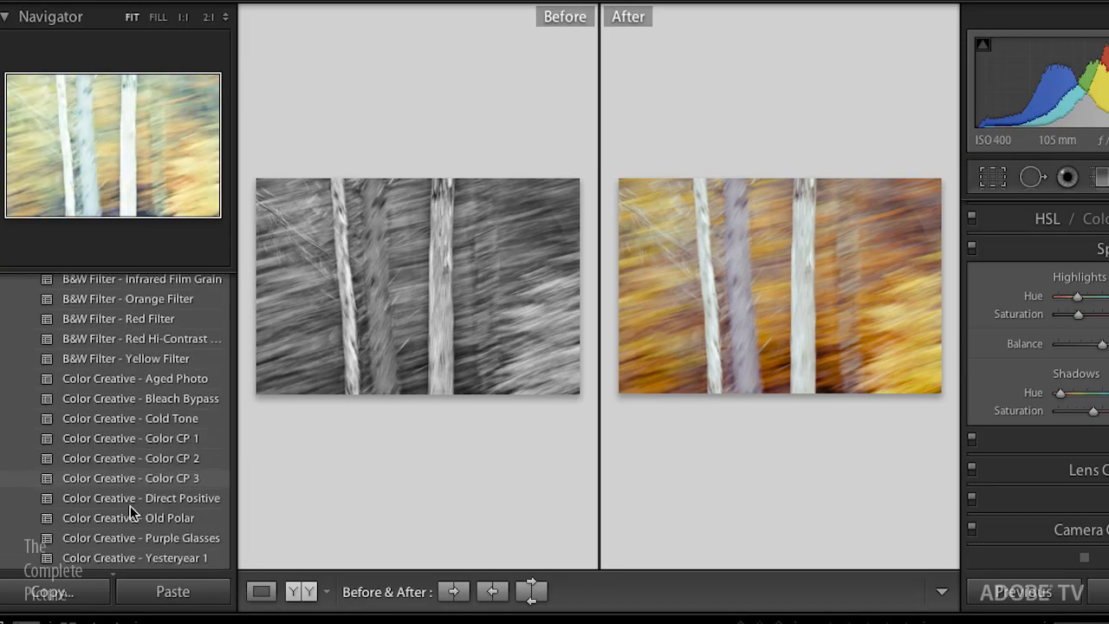
{"action": "left_click", "coordinate": [11, 500]}
{"action": "scroll", "coordinate": [10, 507], "scroll_direction": "down", "scroll_amount": 6}
{"action": "scroll", "coordinate": [10, 517], "scroll_direction": "down", "scroll_amount": 8}
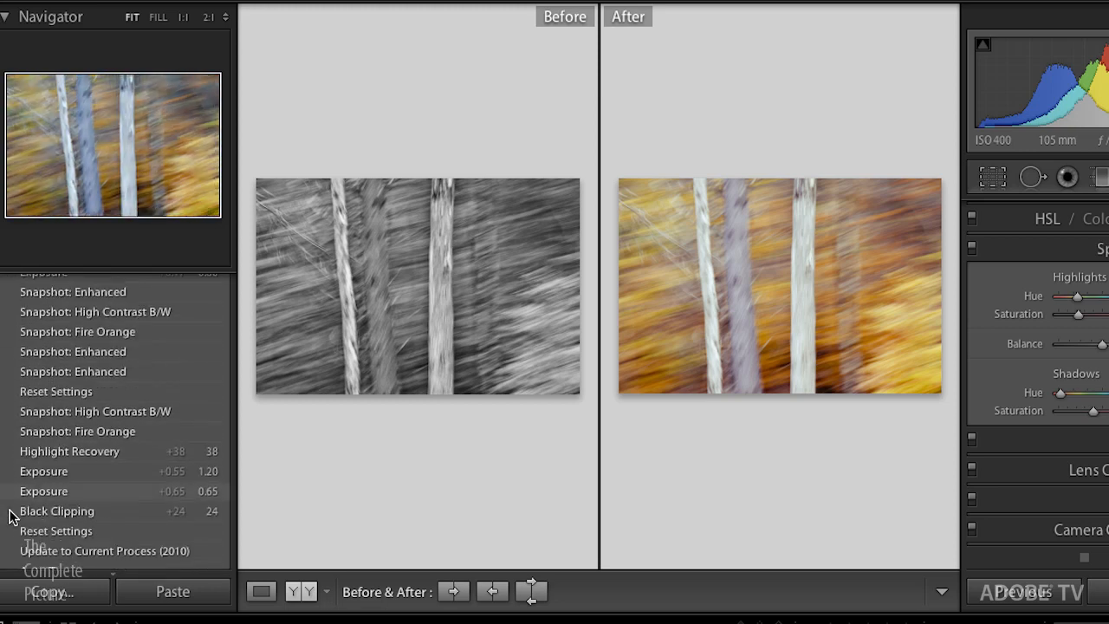
{"action": "scroll", "coordinate": [45, 509], "scroll_direction": "down", "scroll_amount": 1}
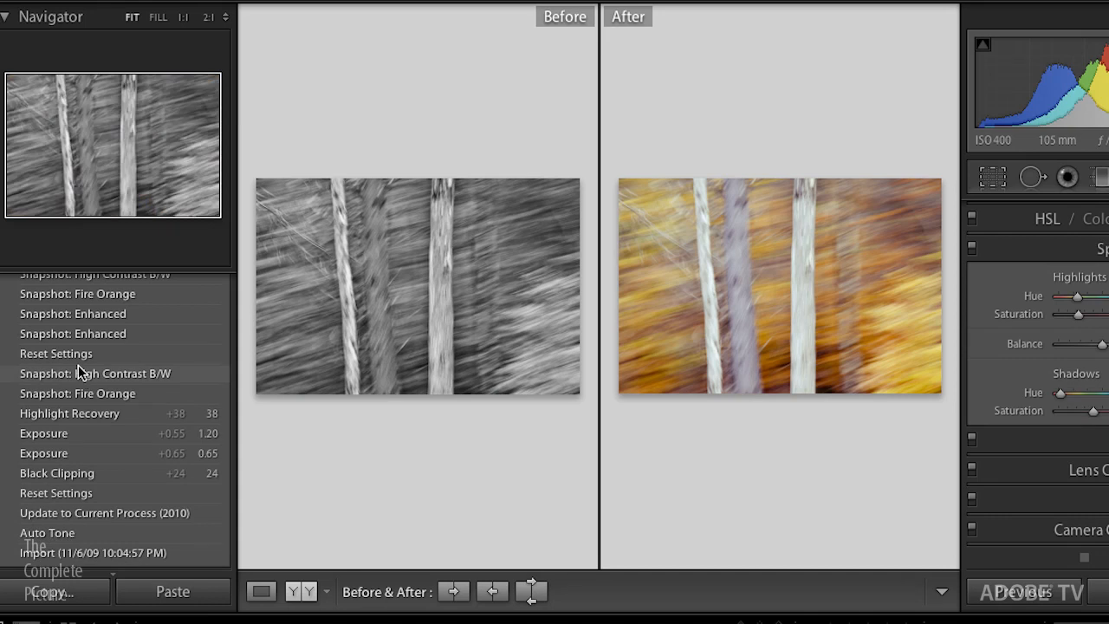
{"action": "scroll", "coordinate": [97, 314], "scroll_direction": "up", "scroll_amount": 3}
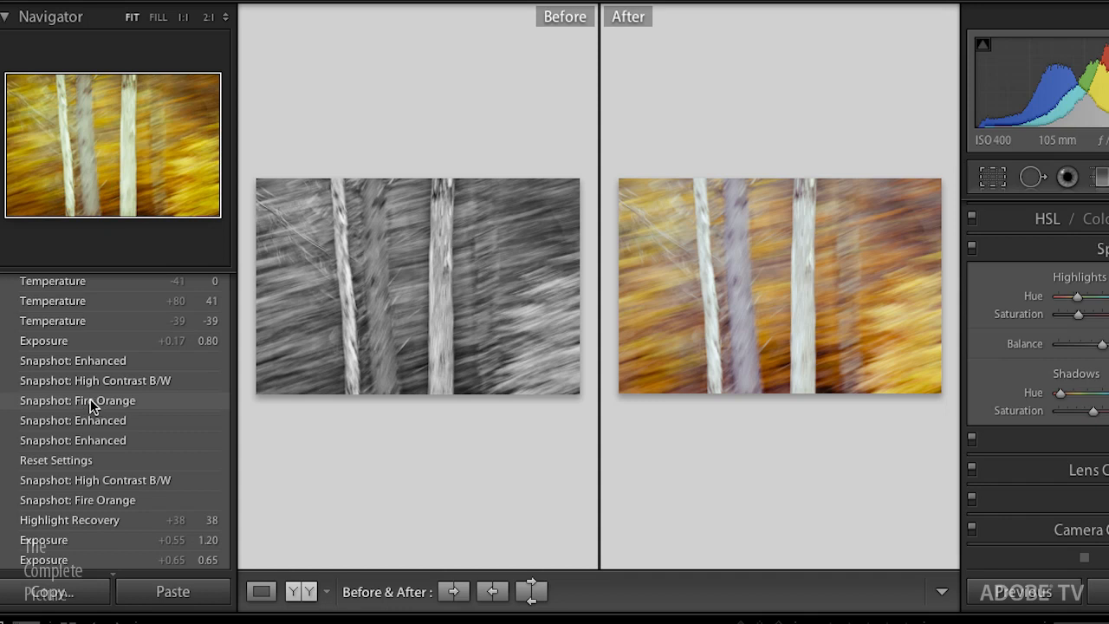
{"action": "left_click_drag", "start_coordinate": [90, 398], "coordinate": [400, 279]}
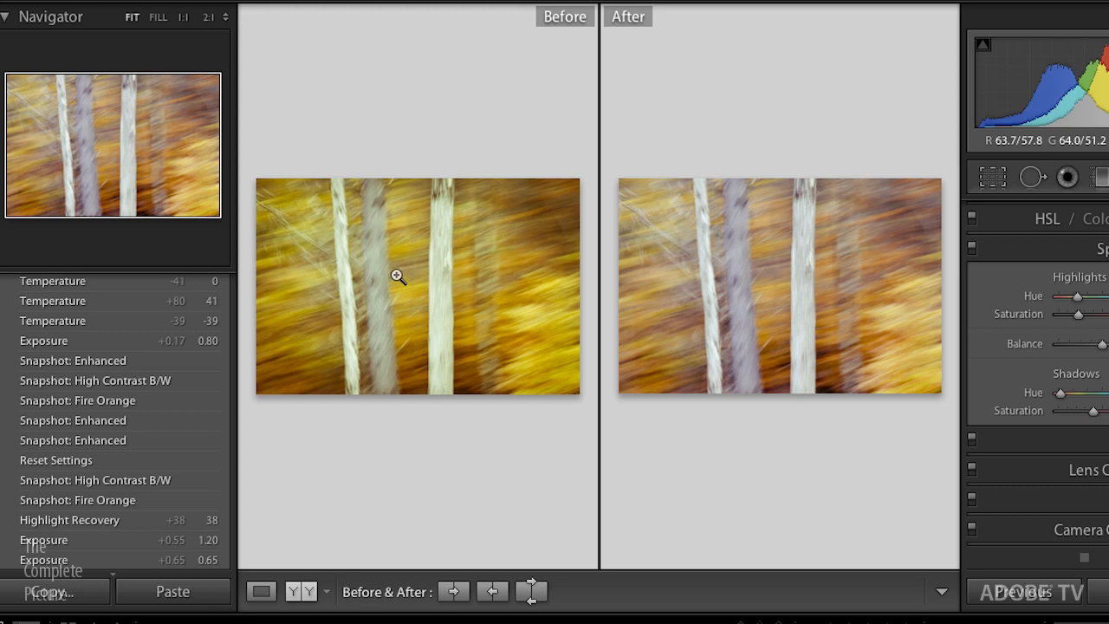
{"action": "scroll", "coordinate": [151, 344], "scroll_direction": "up", "scroll_amount": 3}
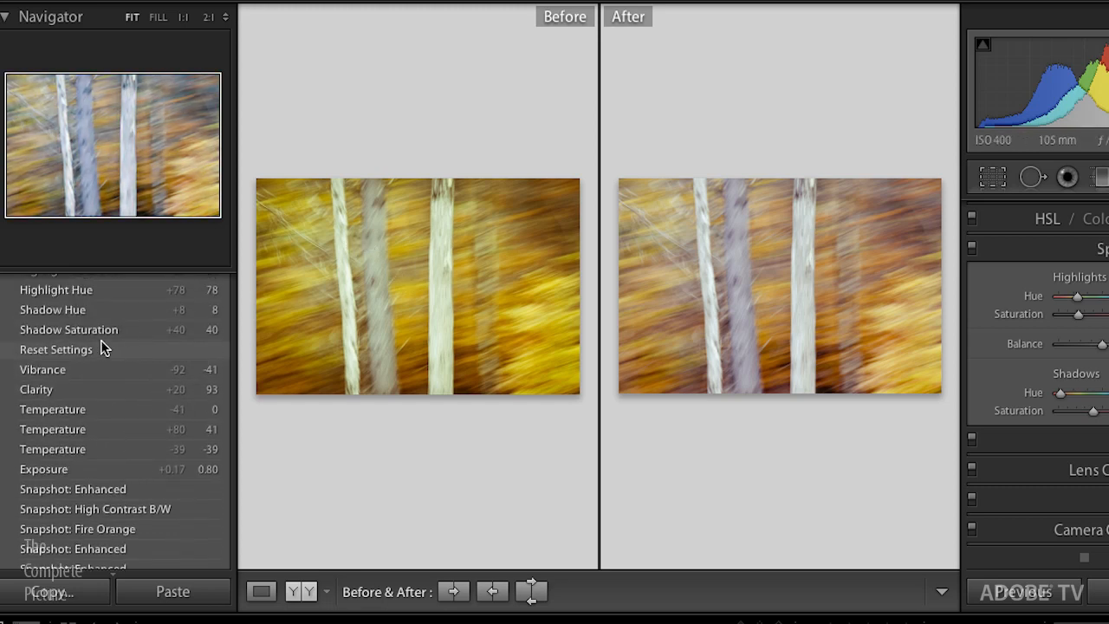
{"action": "left_click_drag", "start_coordinate": [85, 332], "coordinate": [437, 273]}
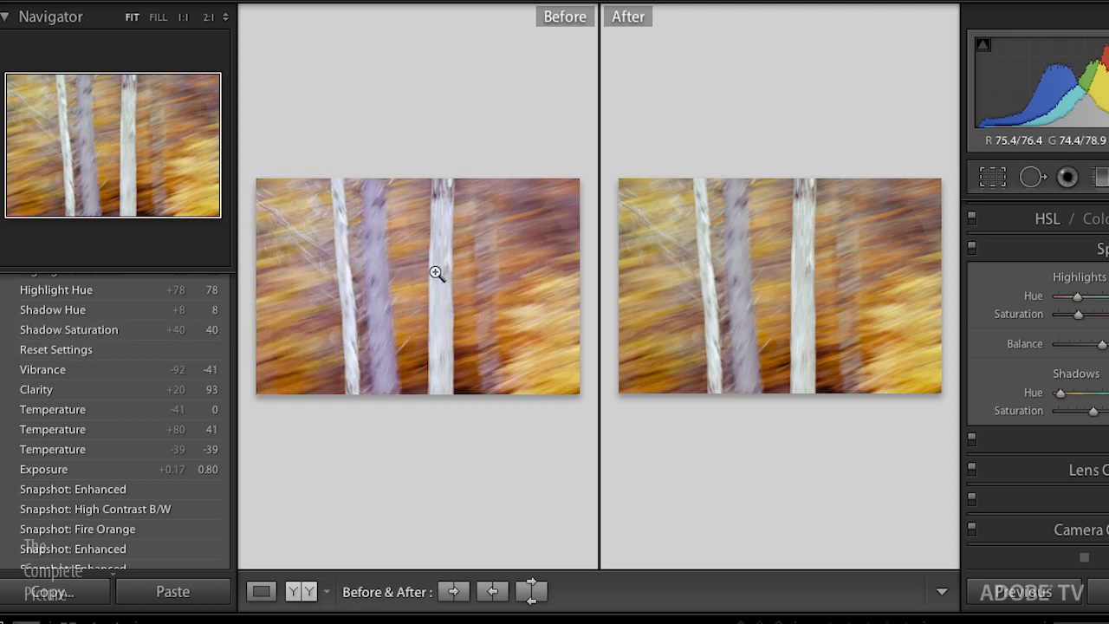
Copy the High Contrast B/W snapshot's settings to the Before image and return to the single-photo view.
{"action": "scroll", "coordinate": [20, 453], "scroll_direction": "up", "scroll_amount": 10}
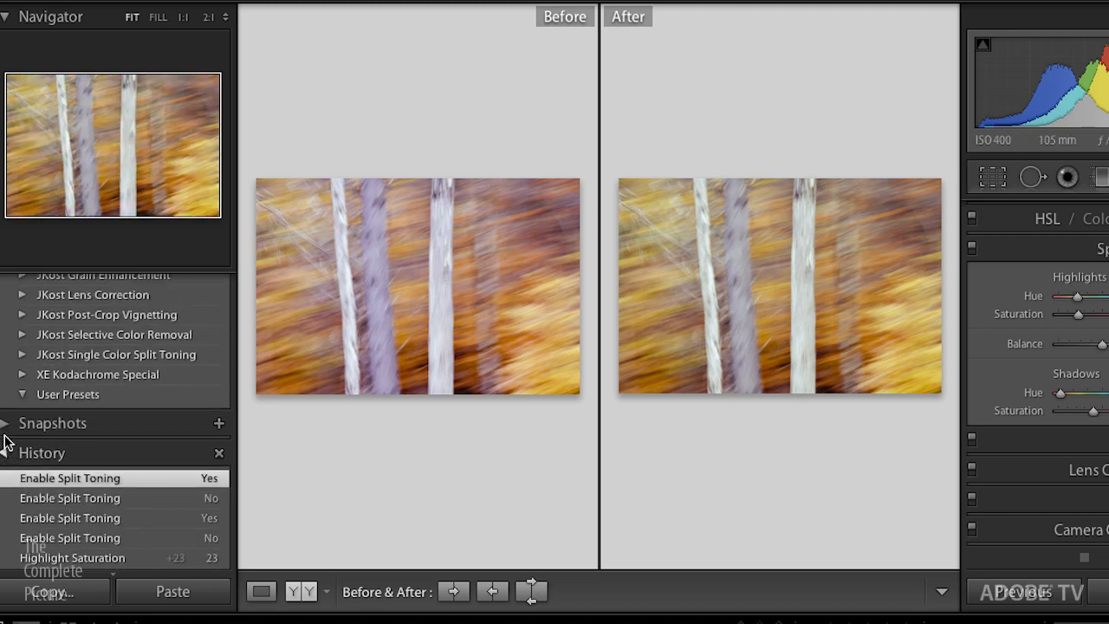
{"action": "left_click", "coordinate": [7, 454]}
{"action": "left_click", "coordinate": [3, 472]}
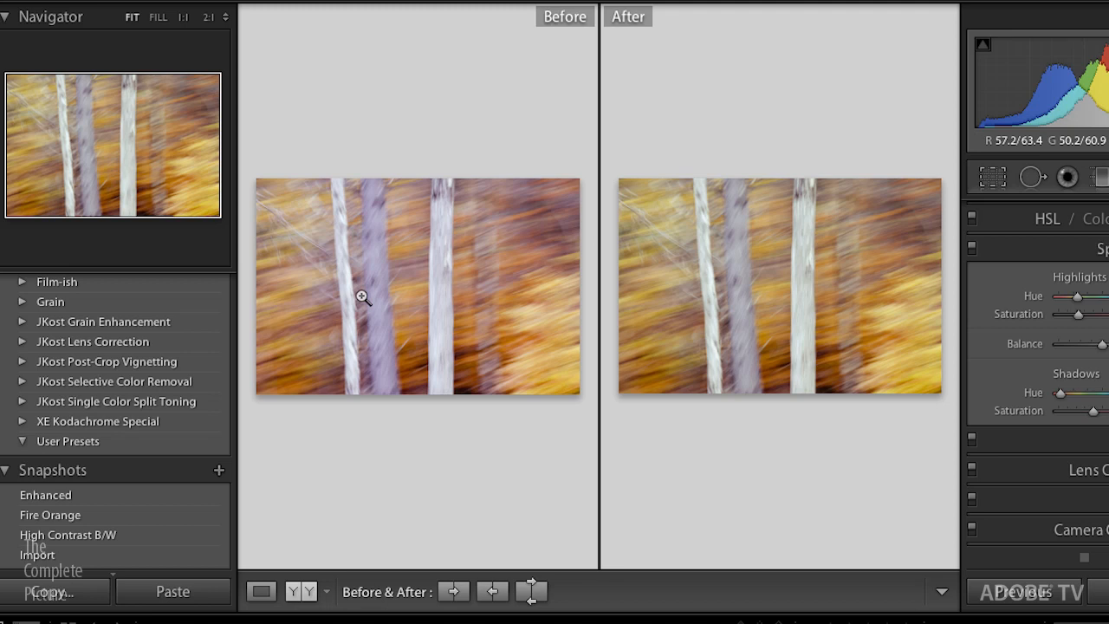
{"action": "right_click", "coordinate": [148, 538]}
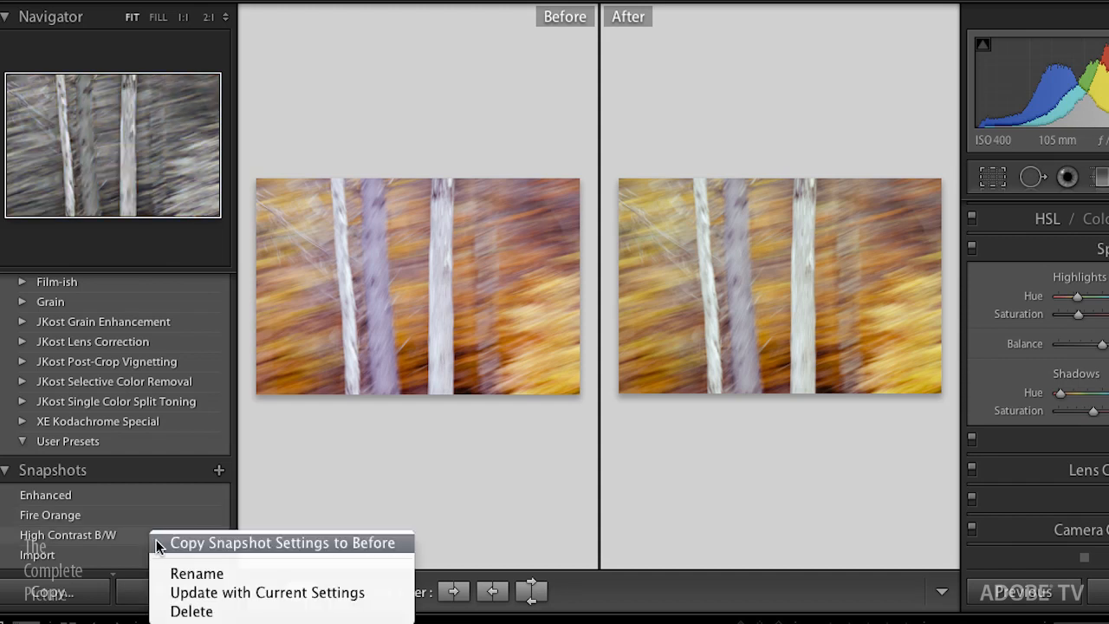
{"action": "left_click", "coordinate": [303, 543]}
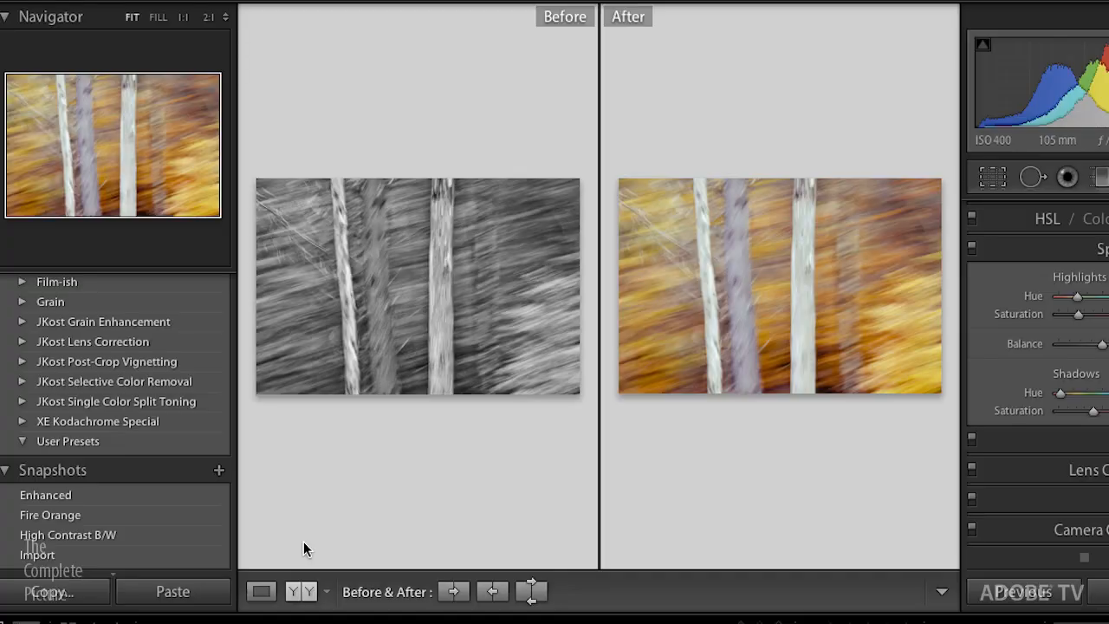
{"action": "key", "text": "y"}
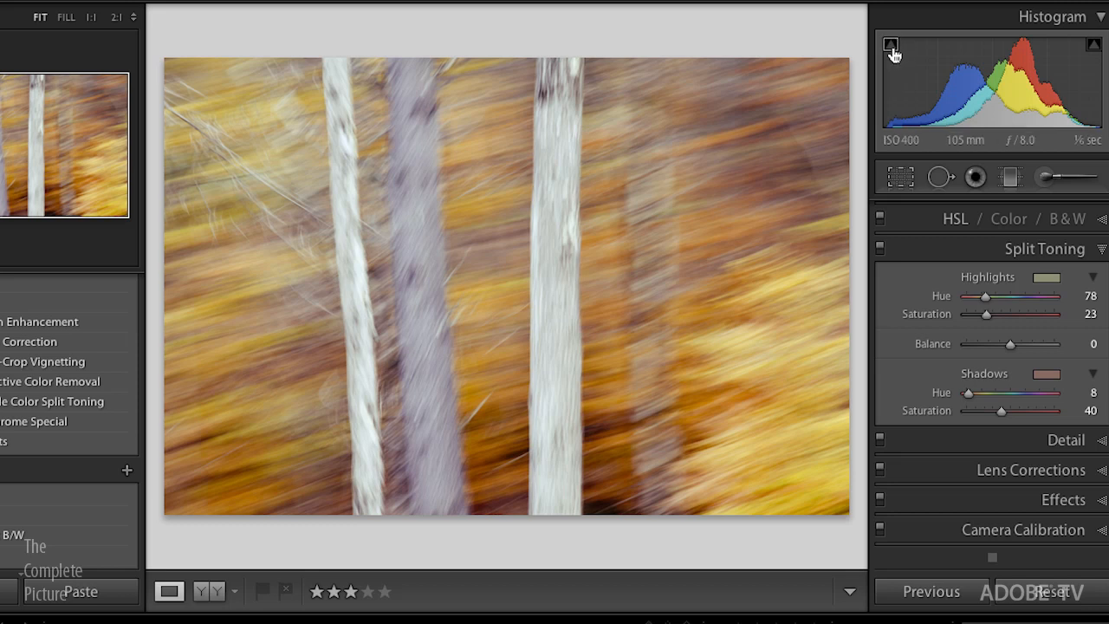
Raise Blacks to 59 in the Basic tone adjustments to deepen the photo's shadows.
{"action": "scroll", "coordinate": [911, 207], "scroll_direction": "up", "scroll_amount": 2}
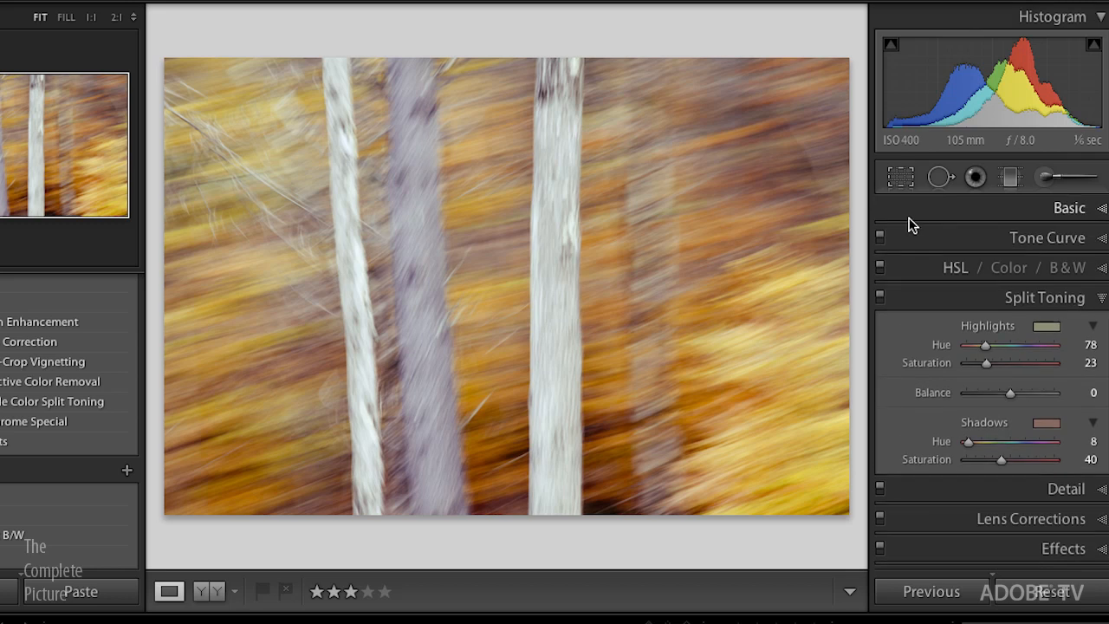
{"action": "left_click", "coordinate": [914, 214]}
{"action": "left_click_drag", "start_coordinate": [989, 423], "coordinate": [1019, 423]}
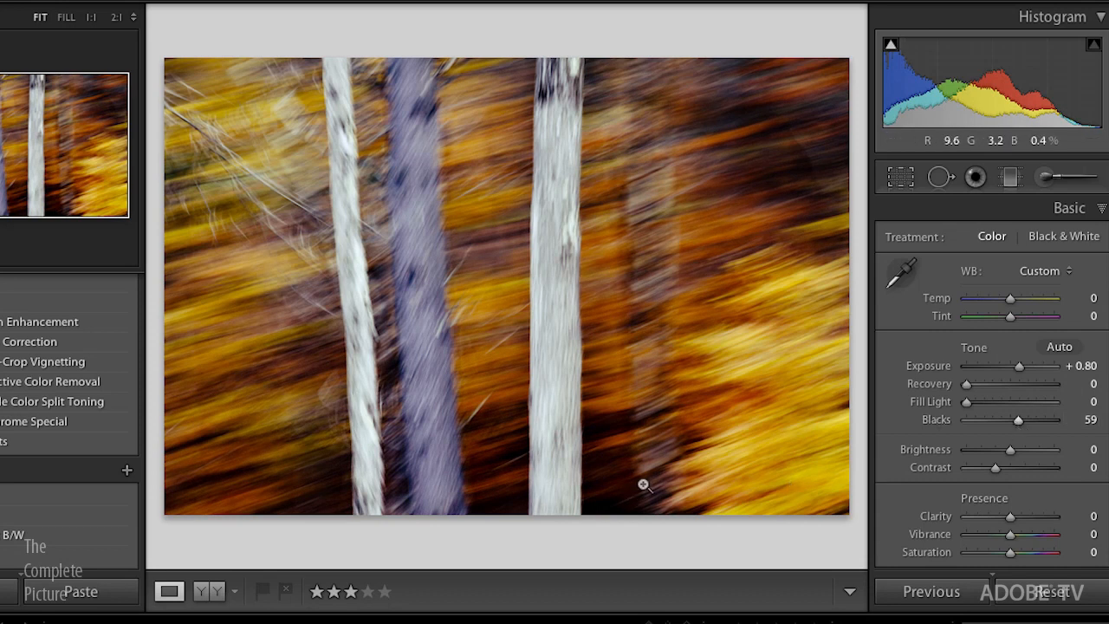
Turn on the histogram's clipping warnings while testing Exposure at +2.90, and set Exposure to +0.75.
{"action": "mouse_move", "coordinate": [891, 47]}
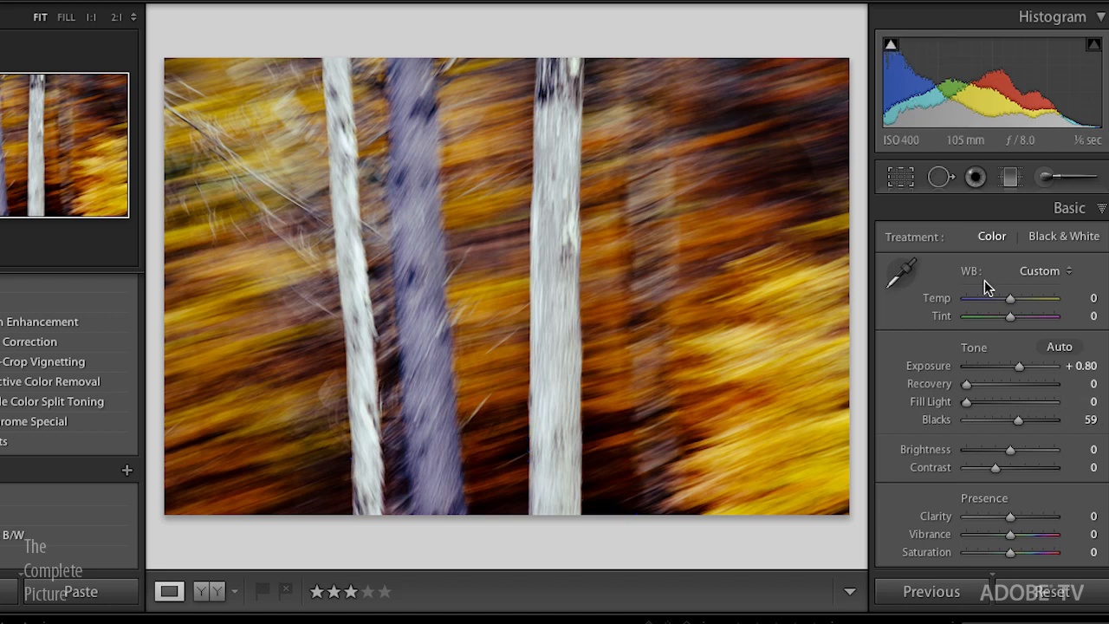
{"action": "left_click_drag", "start_coordinate": [1019, 366], "coordinate": [1043, 365]}
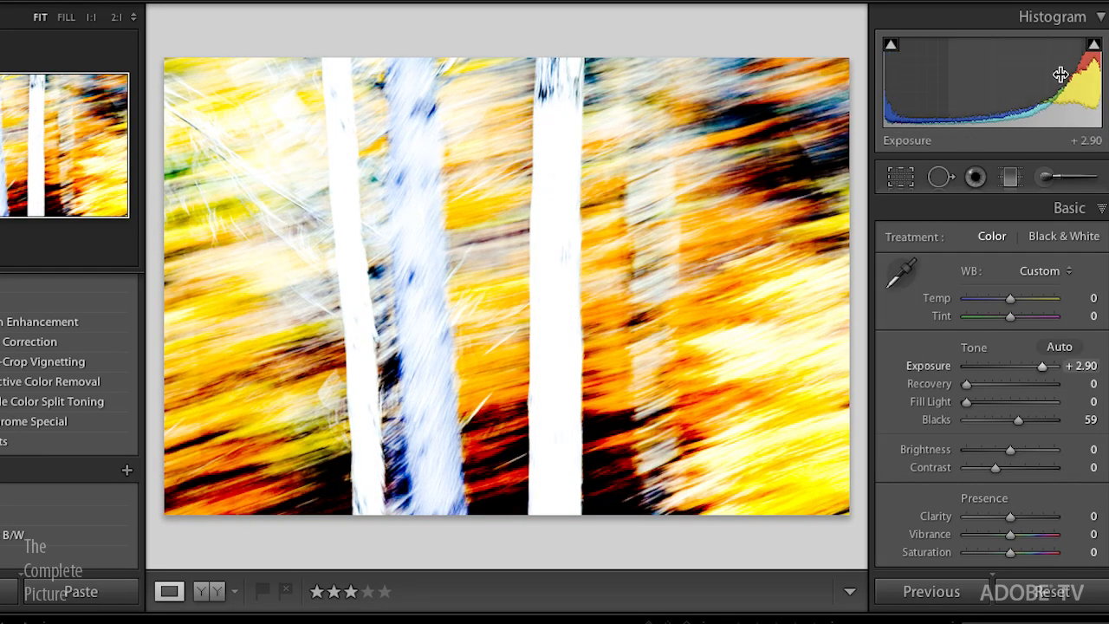
{"action": "mouse_move", "coordinate": [1095, 47]}
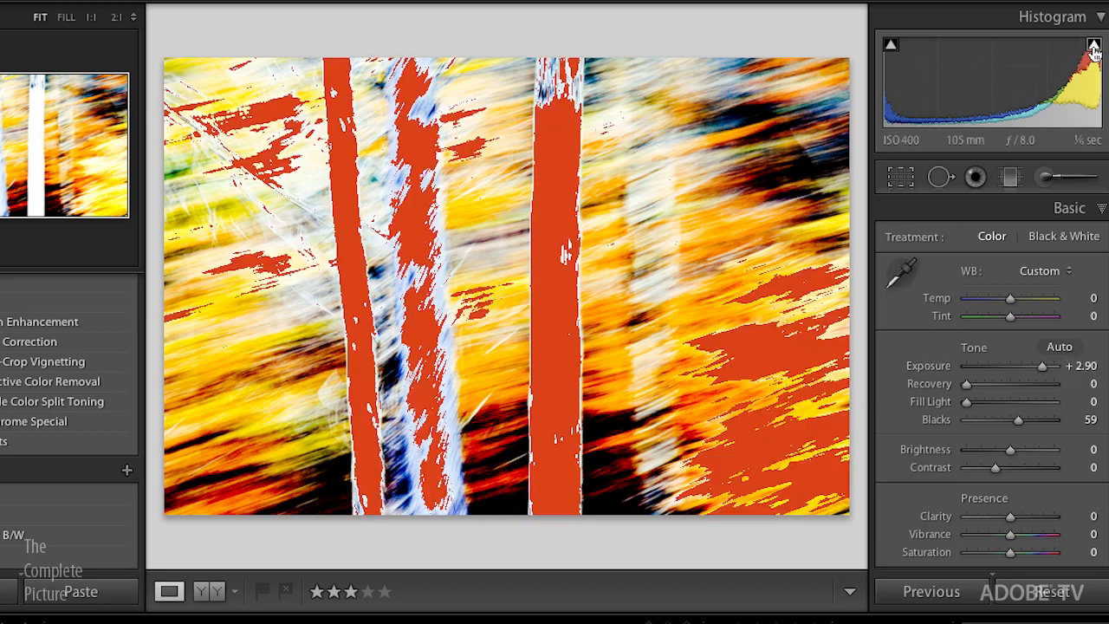
{"action": "left_click", "coordinate": [1094, 47]}
{"action": "left_click_drag", "start_coordinate": [1042, 367], "coordinate": [1017, 371]}
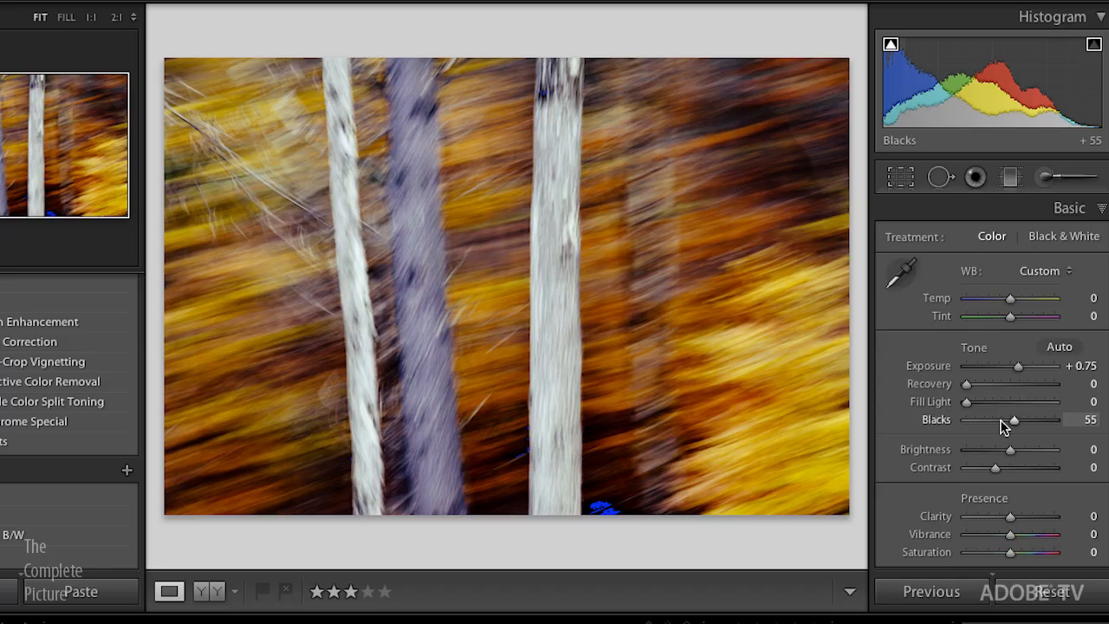
Check shadow clipping in the threshold preview with Blacks at 78, and set Blacks to 20.
{"action": "left_click_drag", "start_coordinate": [1003, 424], "coordinate": [988, 424]}
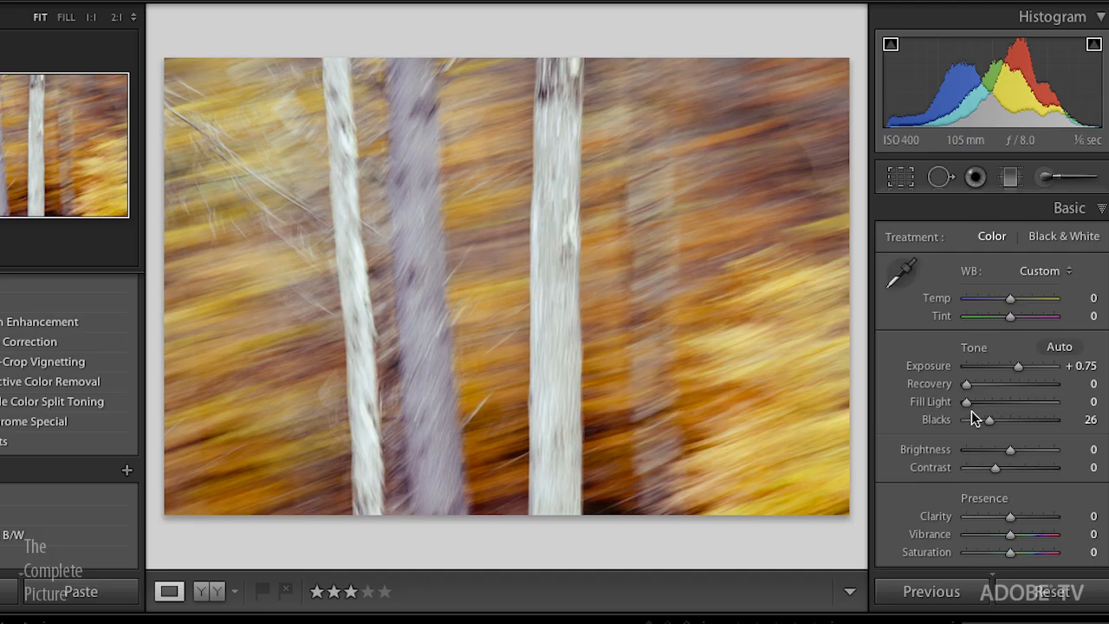
{"action": "left_click_drag", "start_coordinate": [981, 421], "coordinate": [1038, 425]}
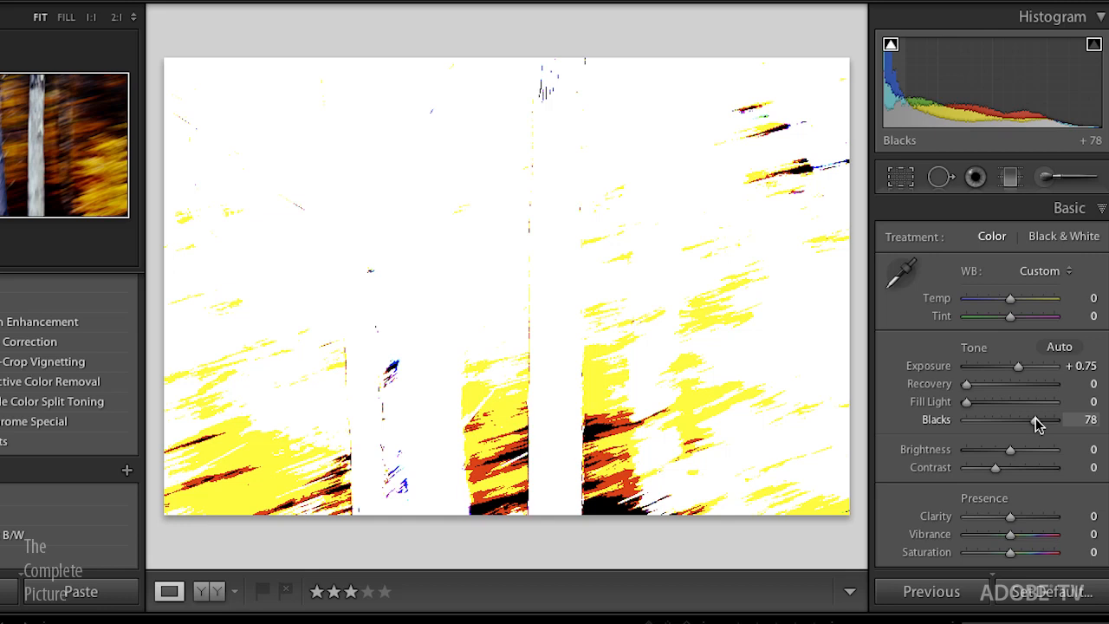
{"action": "left_click_drag", "start_coordinate": [1038, 424], "coordinate": [1038, 425]}
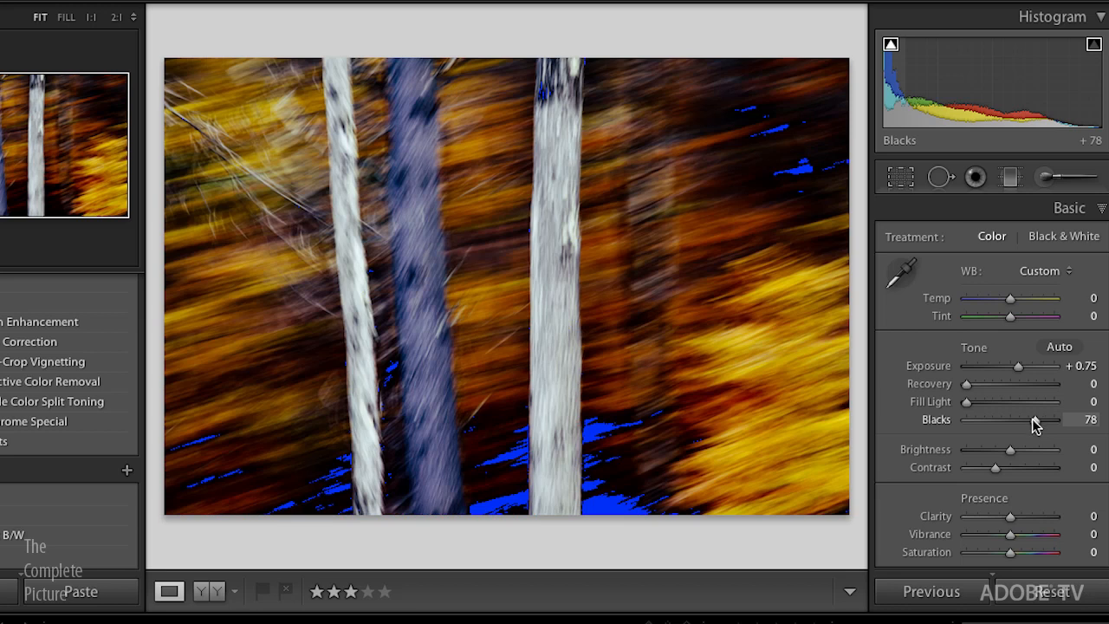
{"action": "left_click_drag", "start_coordinate": [1033, 425], "coordinate": [983, 423]}
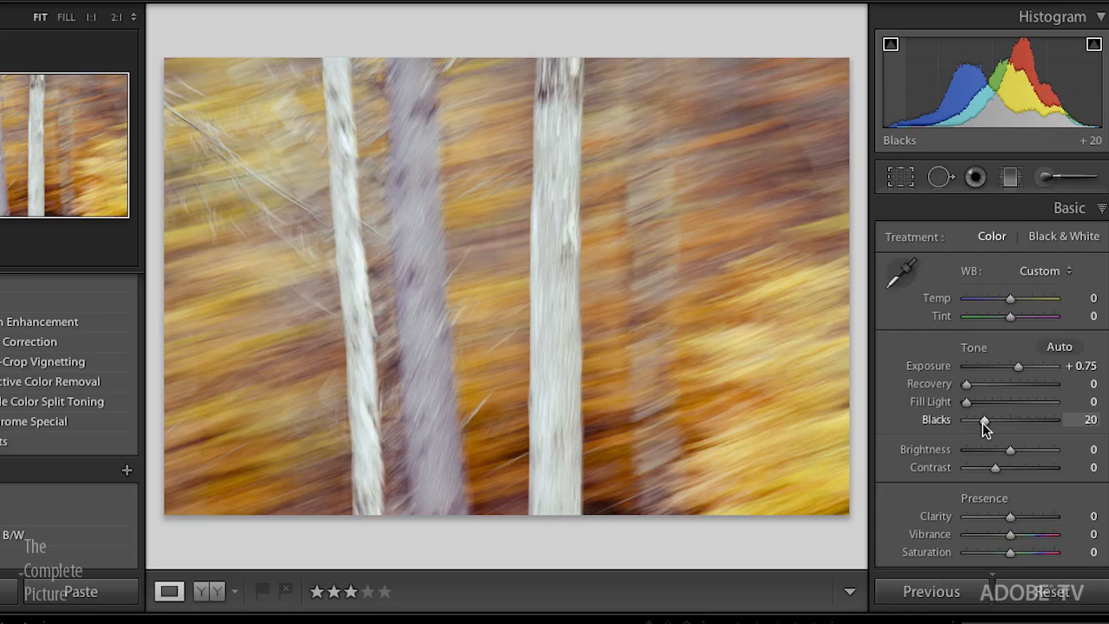
Switch the crop to vertical orientation, reposition the photo to frame the three birch trunks, and apply the crop.
{"action": "key", "text": "r"}
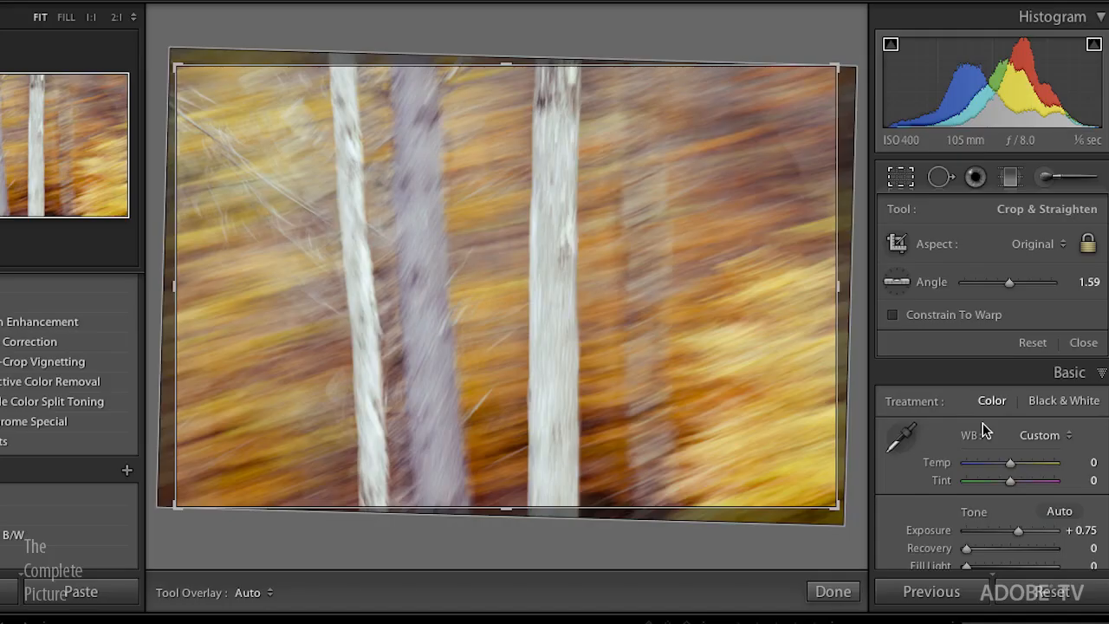
{"action": "key", "text": "x"}
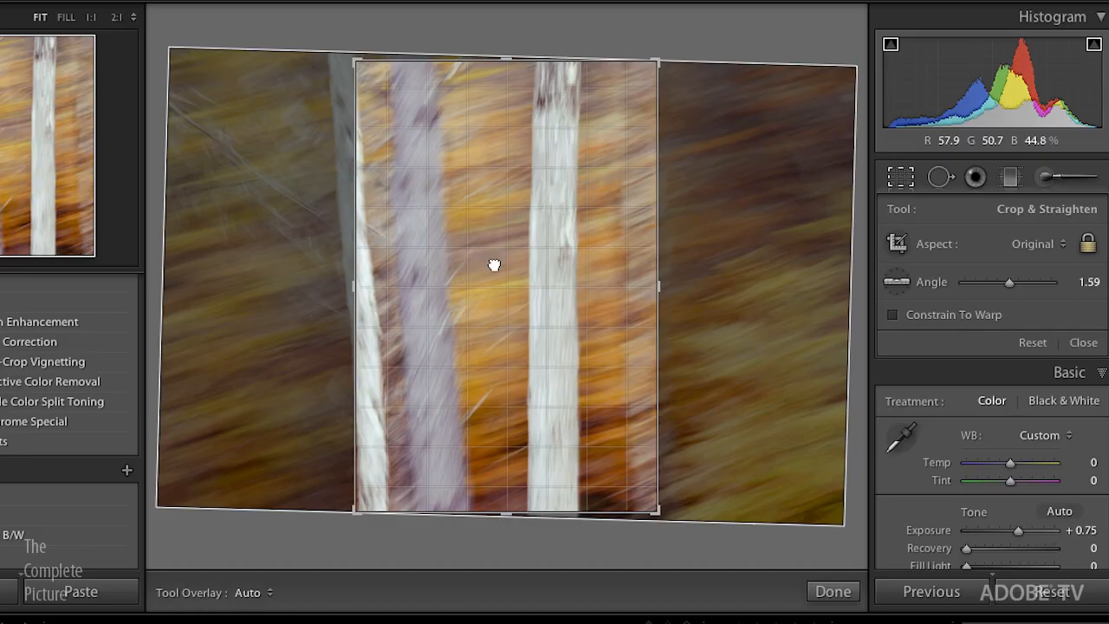
{"action": "left_click_drag", "start_coordinate": [495, 262], "coordinate": [538, 263]}
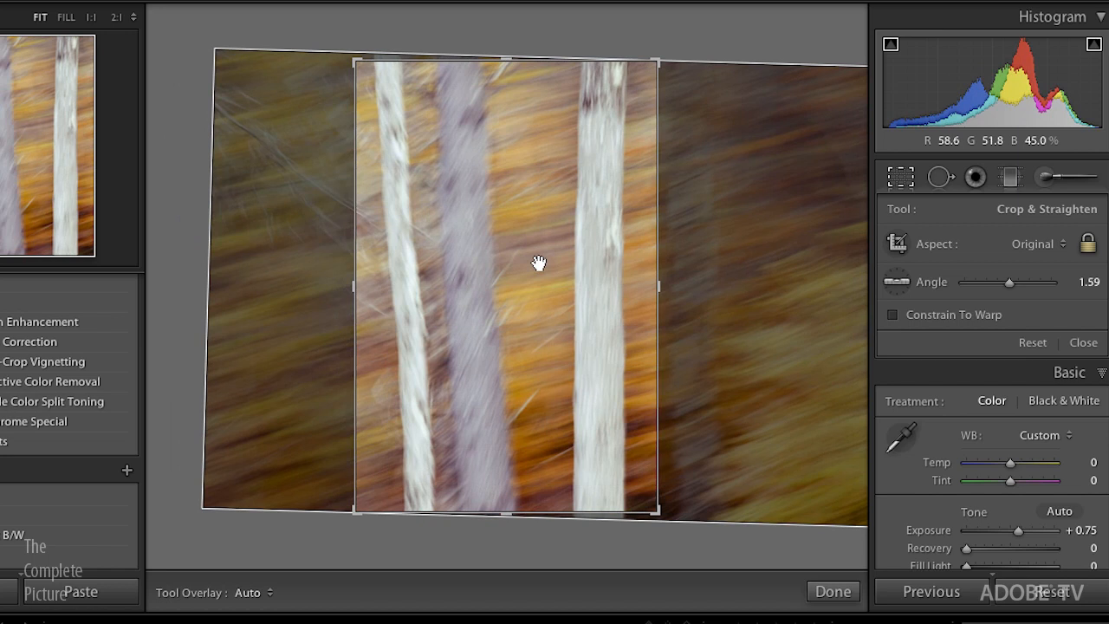
{"action": "key", "text": "Return"}
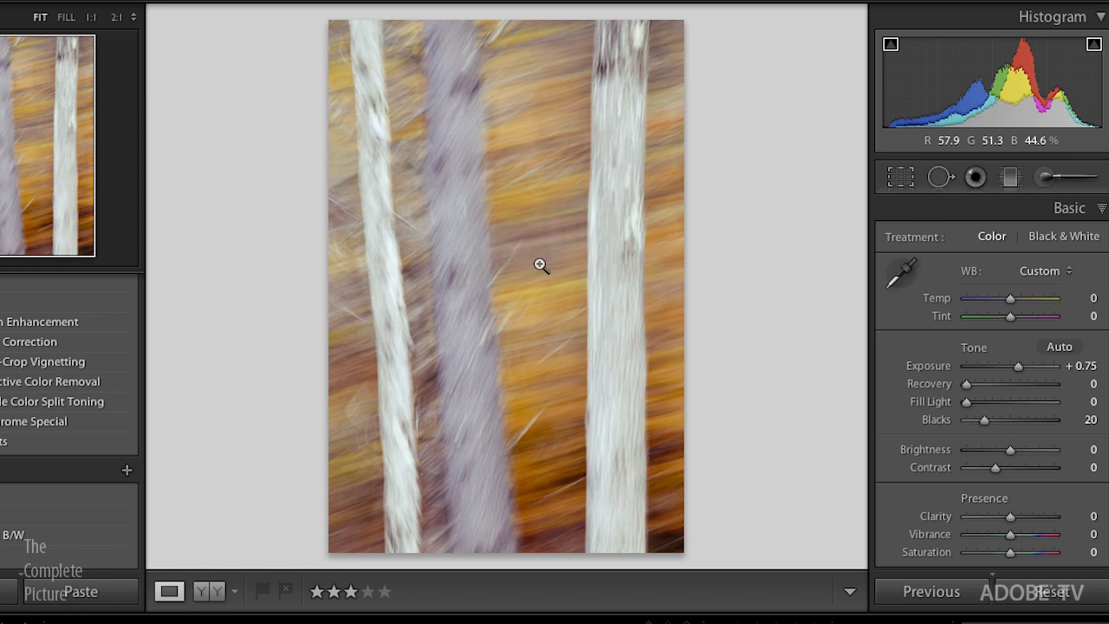
Try white balance samples from the right, middle and left birch trunks and two spots in the dark lower foliage.
{"action": "key", "text": "w"}
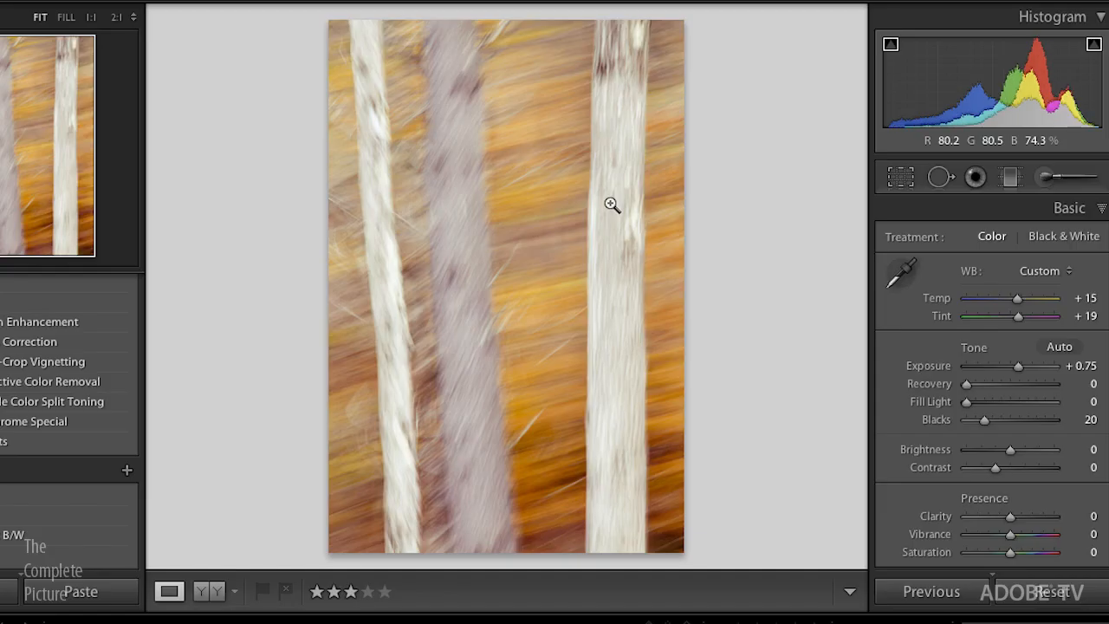
{"action": "key", "text": "w"}
{"action": "left_click", "coordinate": [455, 176]}
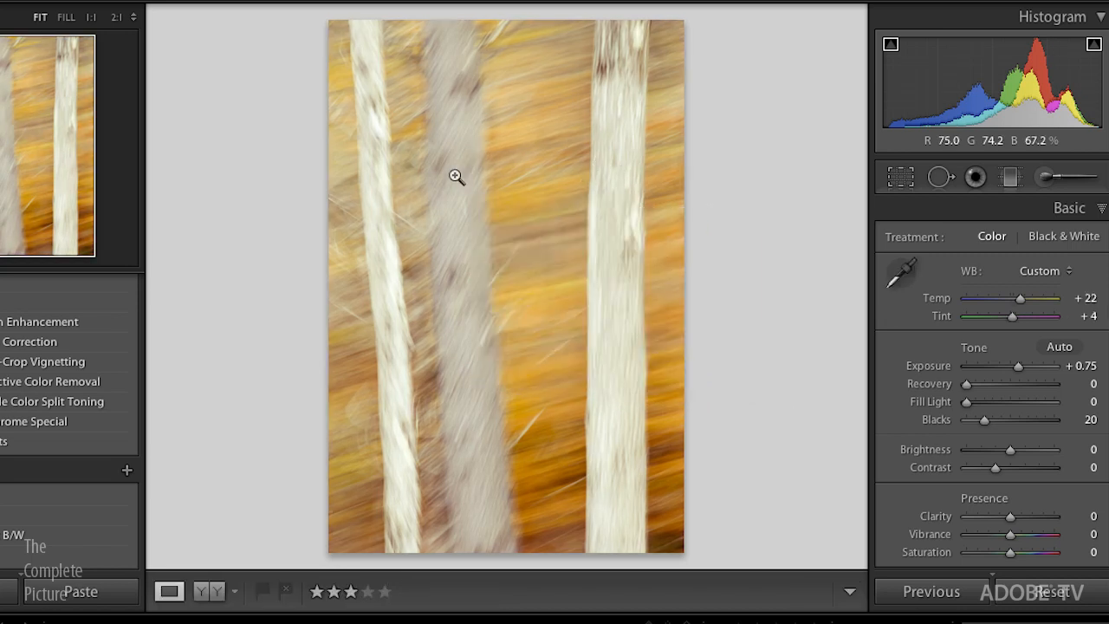
{"action": "key", "text": "w"}
{"action": "left_click", "coordinate": [382, 207]}
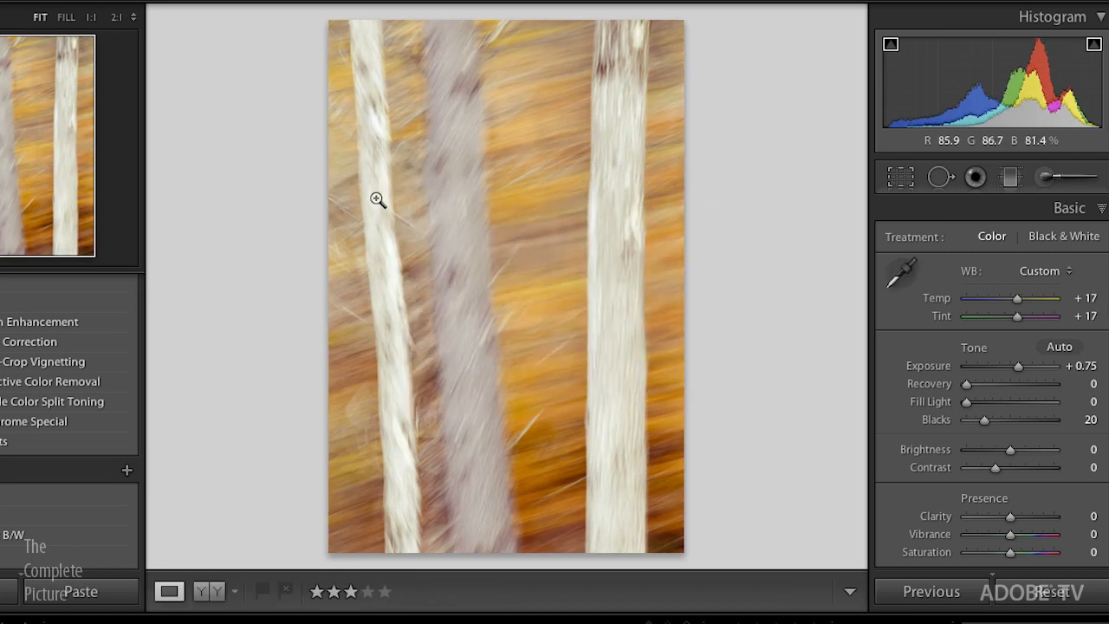
{"action": "key", "text": "w"}
{"action": "left_click", "coordinate": [568, 464]}
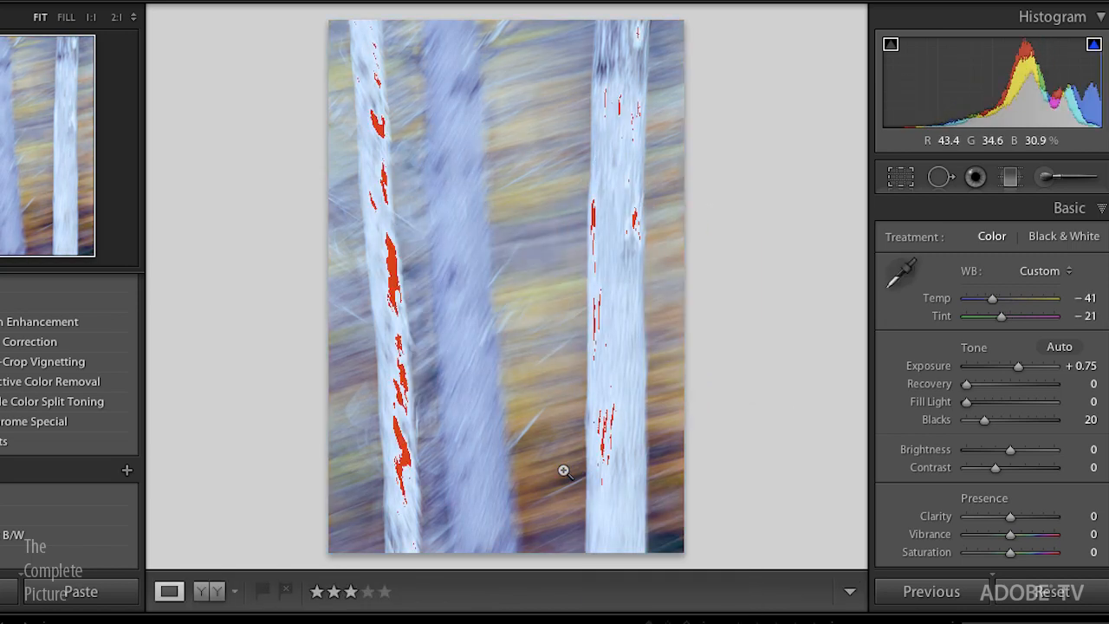
{"action": "key", "text": "w"}
{"action": "left_click", "coordinate": [546, 466]}
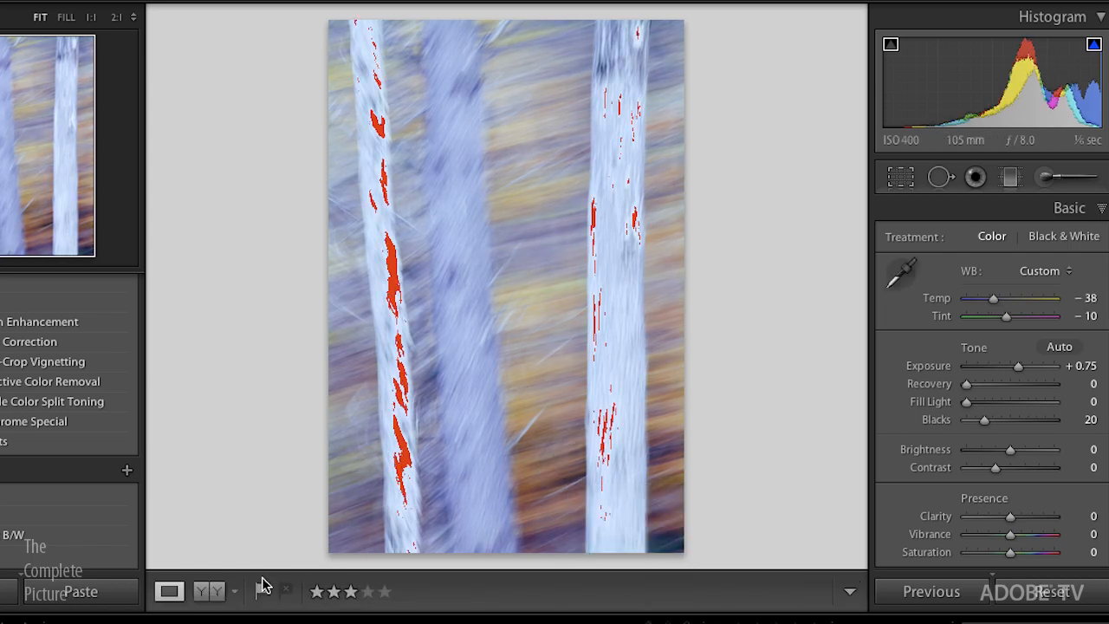
With Auto Dismiss off and the clipping warnings hidden, sample the white balance from the foliage between the middle and right trunks.
{"action": "key", "text": "w"}
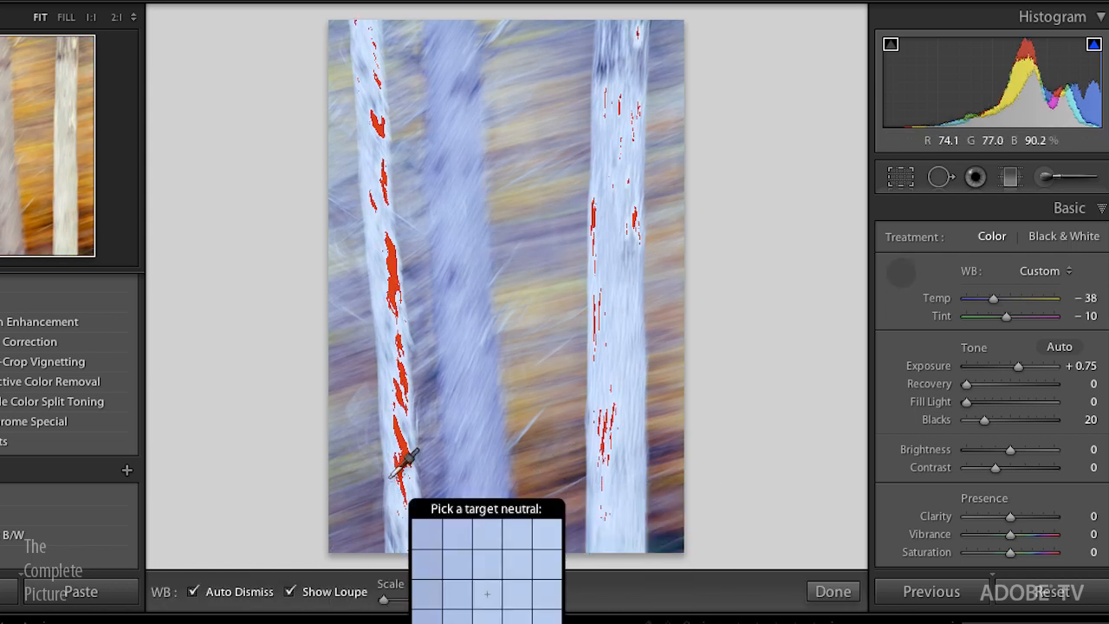
{"action": "left_click", "coordinate": [193, 592]}
{"action": "key", "text": "j"}
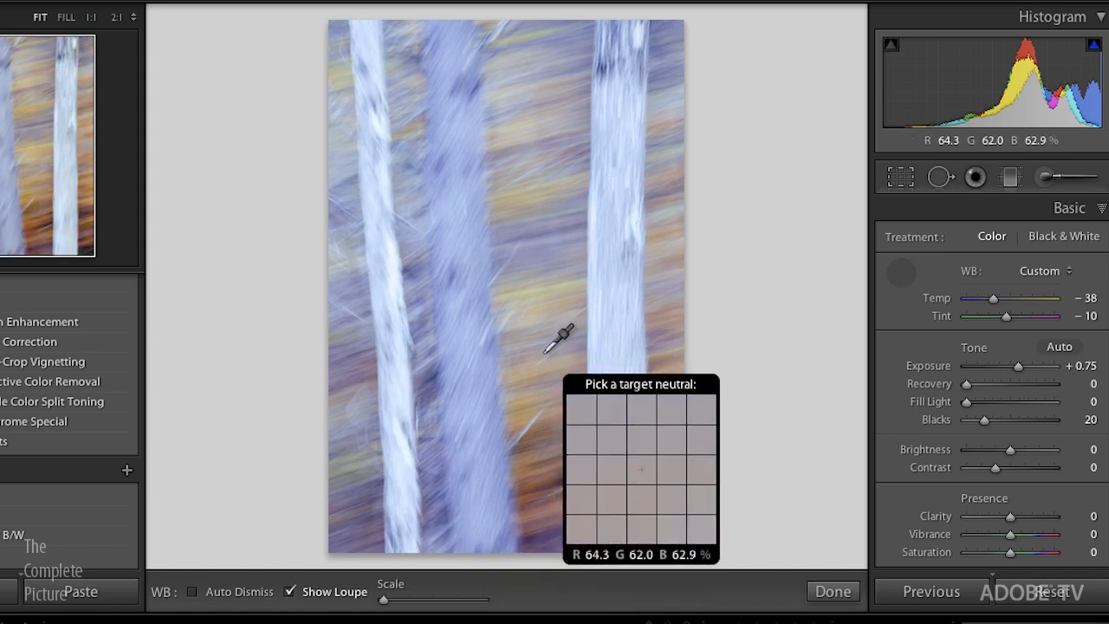
{"action": "left_click", "coordinate": [544, 352]}
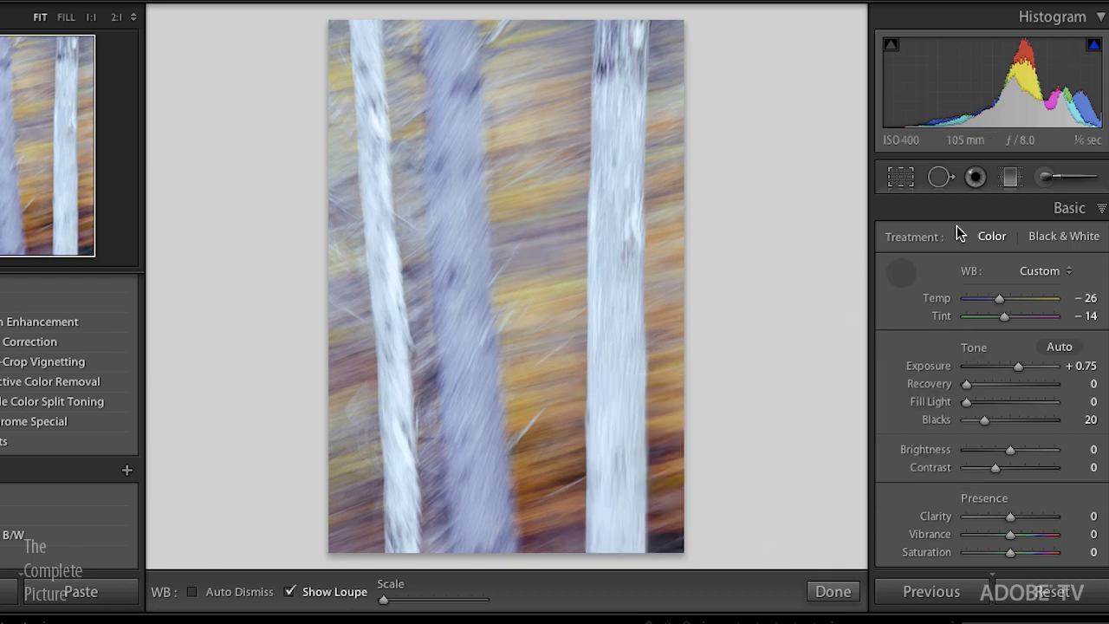
Switch the Tone Curve to point editing and pull its midtones and shadows down into a custom S-shaped curve.
{"action": "left_click", "coordinate": [1100, 209]}
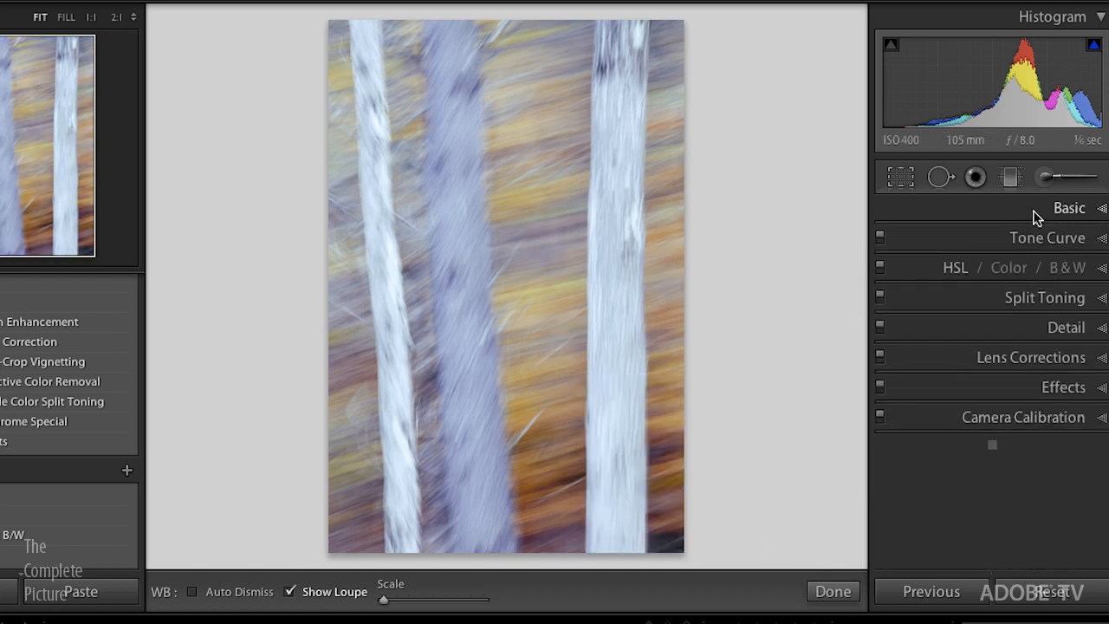
{"action": "left_click", "coordinate": [1101, 239]}
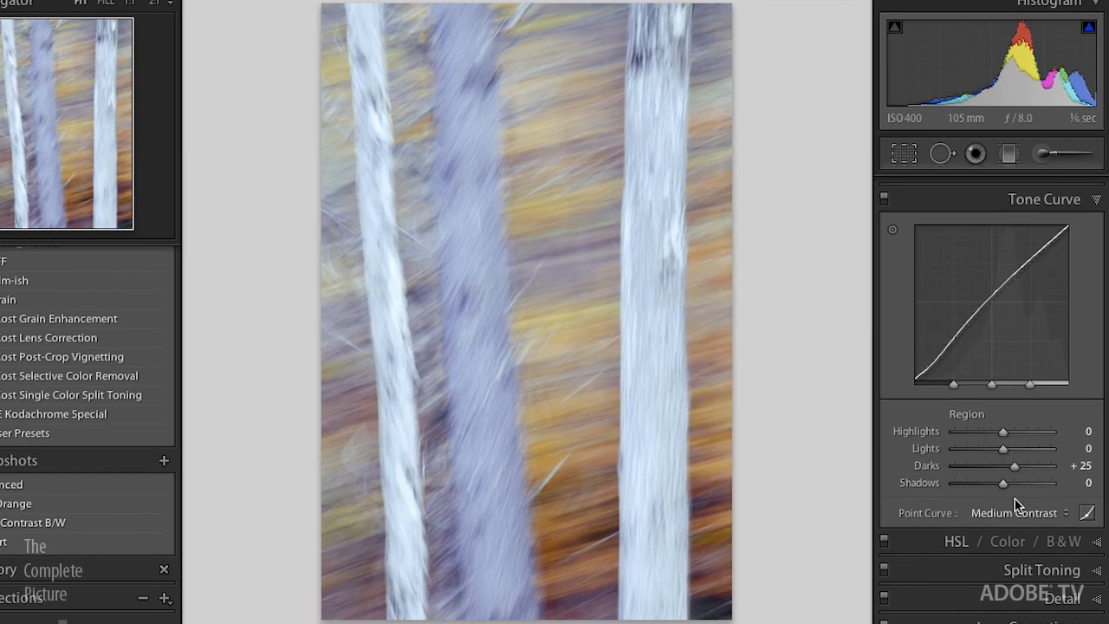
{"action": "left_click", "coordinate": [1089, 515]}
{"action": "left_click_drag", "start_coordinate": [997, 318], "coordinate": [946, 386]}
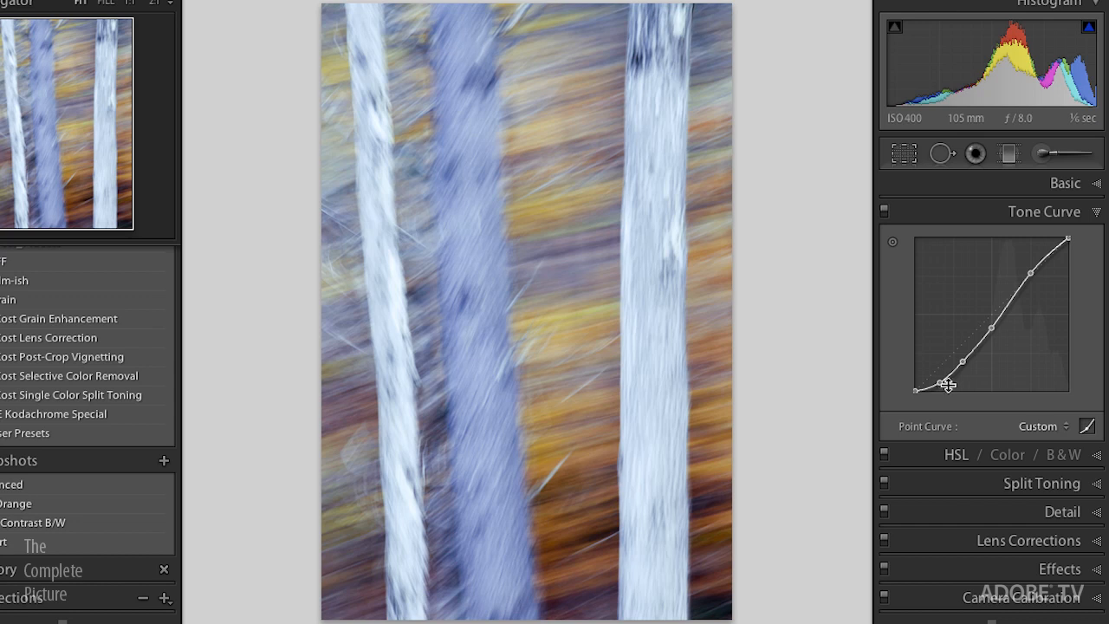
Lower Lights to -9 in the parametric tone curve, and return to the point curve with its preset choices open.
{"action": "left_click", "coordinate": [1087, 426]}
{"action": "mouse_move", "coordinate": [996, 310]}
{"action": "left_mouse_down"}
{"action": "mouse_move", "coordinate": [997, 273]}
{"action": "mouse_move", "coordinate": [996, 318]}
{"action": "left_mouse_up"}
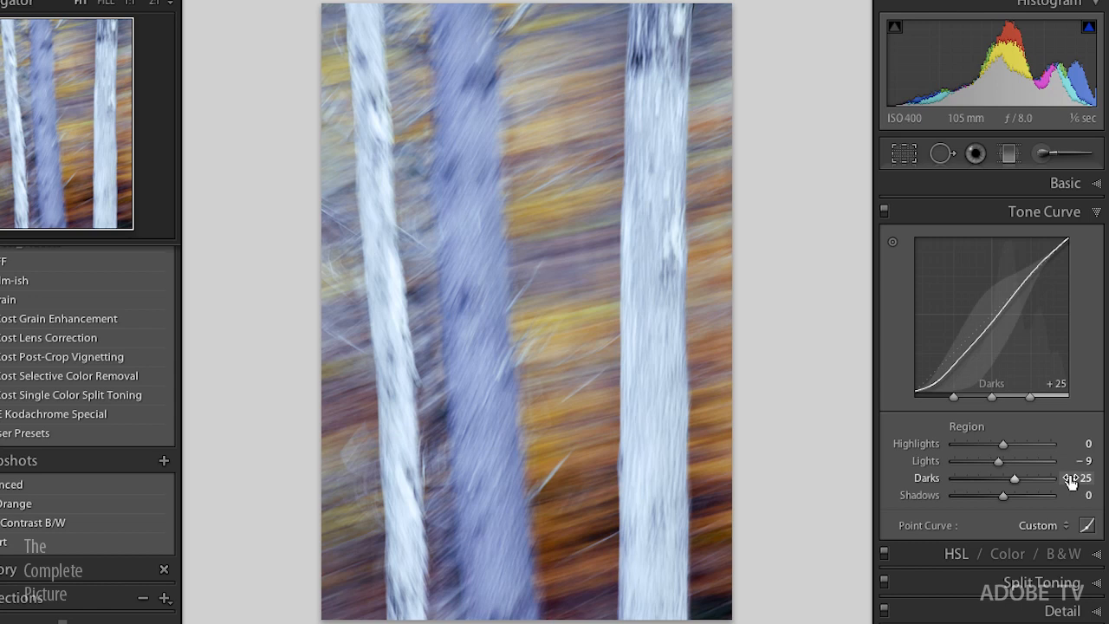
{"action": "left_click", "coordinate": [1088, 526]}
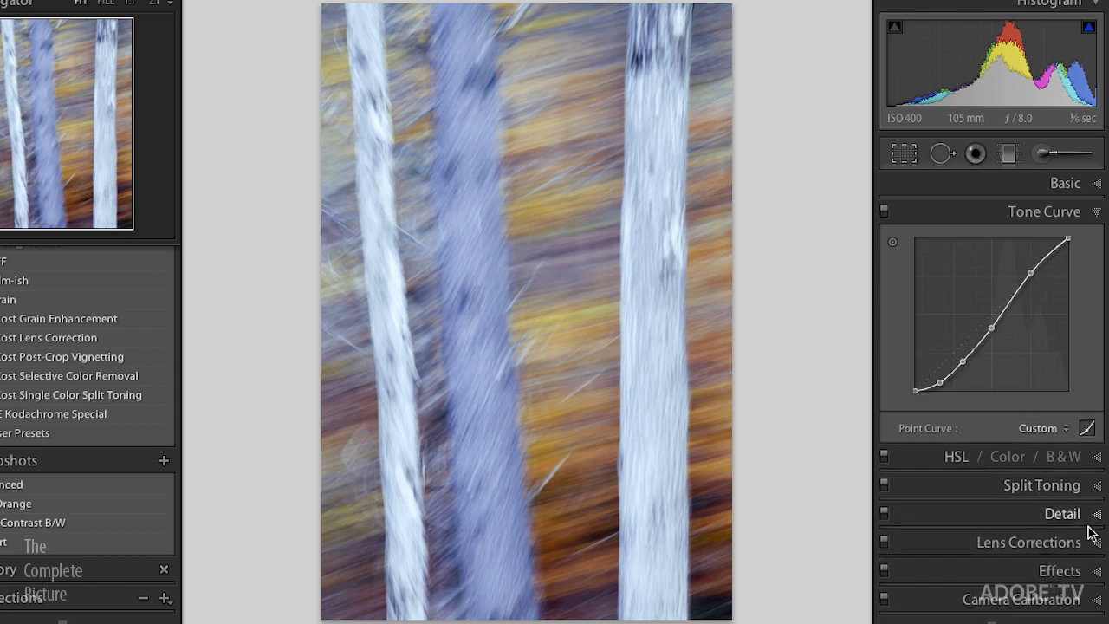
{"action": "left_click", "coordinate": [1054, 426]}
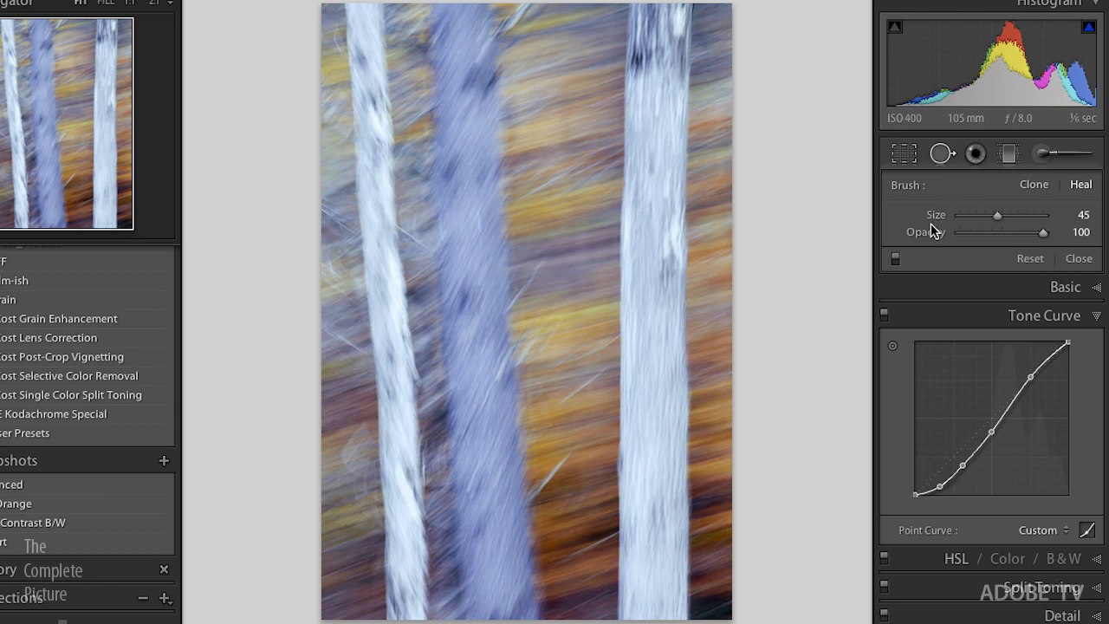
Set the Spot Removal brush size to 60 and heal a spot in the upper foliage between the trunks, repositioning its circle.
{"action": "key", "text": "bracketright"}
{"action": "key", "text": "bracketright"}
{"action": "key", "text": "bracketright"}
{"action": "key", "text": "bracketright"}
{"action": "key", "text": "bracketright"}
{"action": "key", "text": "bracketright"}
{"action": "key", "text": "bracketleft"}
{"action": "key", "text": "bracketleft"}
{"action": "key", "text": "bracketleft"}
{"action": "key", "text": "bracketleft"}
{"action": "key", "text": "bracketleft"}
{"action": "key", "text": "bracketleft"}
{"action": "key", "text": "bracketright"}
{"action": "key", "text": "bracketright"}
{"action": "key", "text": "bracketright"}
{"action": "key", "text": "bracketright"}
{"action": "key", "text": "bracketright"}
{"action": "key", "text": "bracketright"}
{"action": "key", "text": "bracketleft"}
{"action": "key", "text": "bracketleft"}
{"action": "key", "text": "bracketleft"}
{"action": "left_click", "coordinate": [557, 121]}
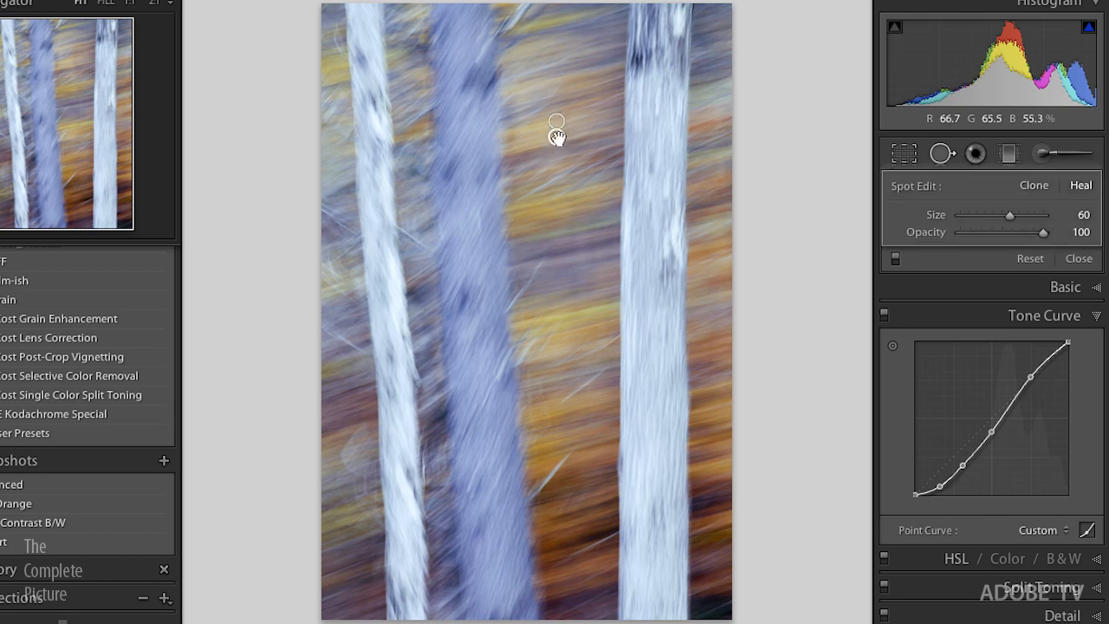
{"action": "left_click_drag", "start_coordinate": [557, 138], "coordinate": [587, 108]}
Hide and show the Spot Removal overlay circles, and deselect the healed spot.
{"action": "key", "text": "h"}
{"action": "key", "text": "h"}
{"action": "key", "text": "Escape"}
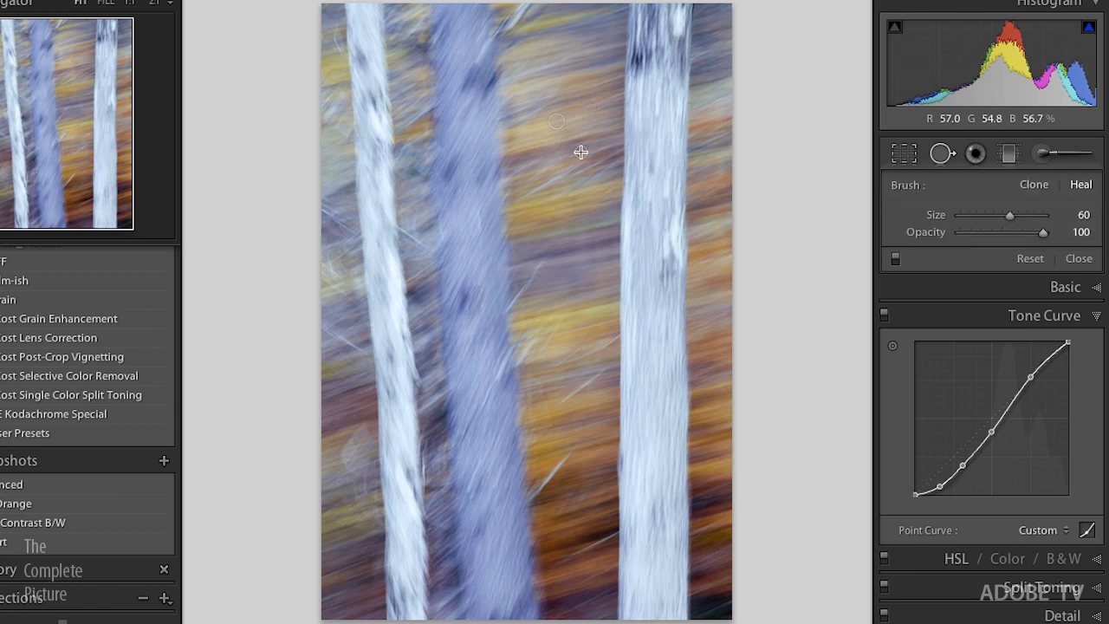
Inspect the photo at 1:1 for blemishes from its top-left corner down the first column to the top of the second.
{"action": "key", "text": "z"}
{"action": "key", "text": "z"}
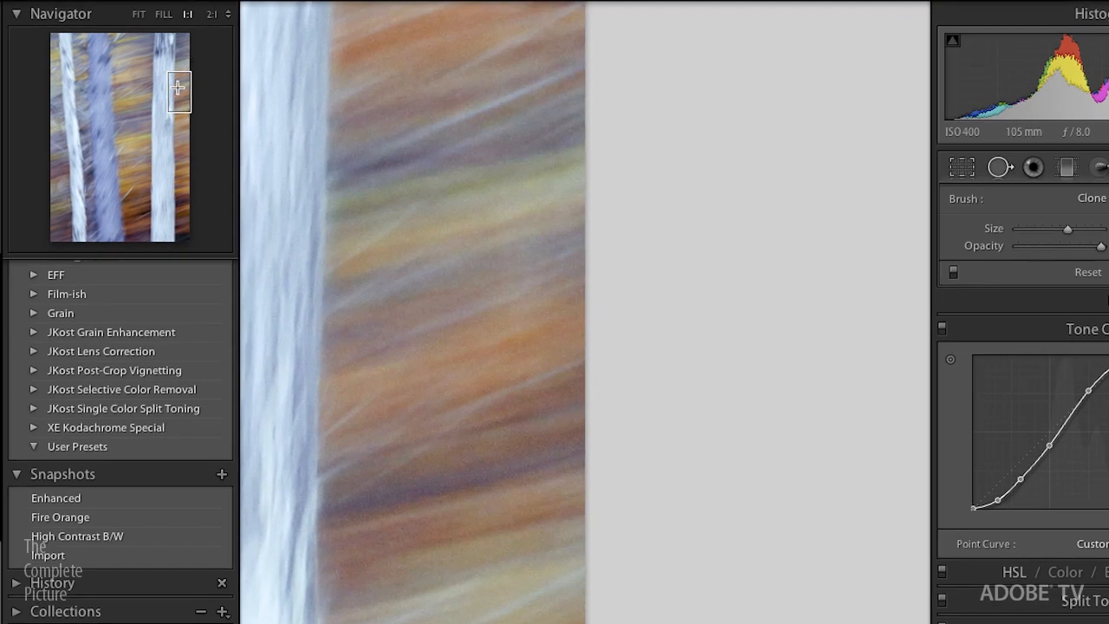
{"action": "key", "text": "Home"}
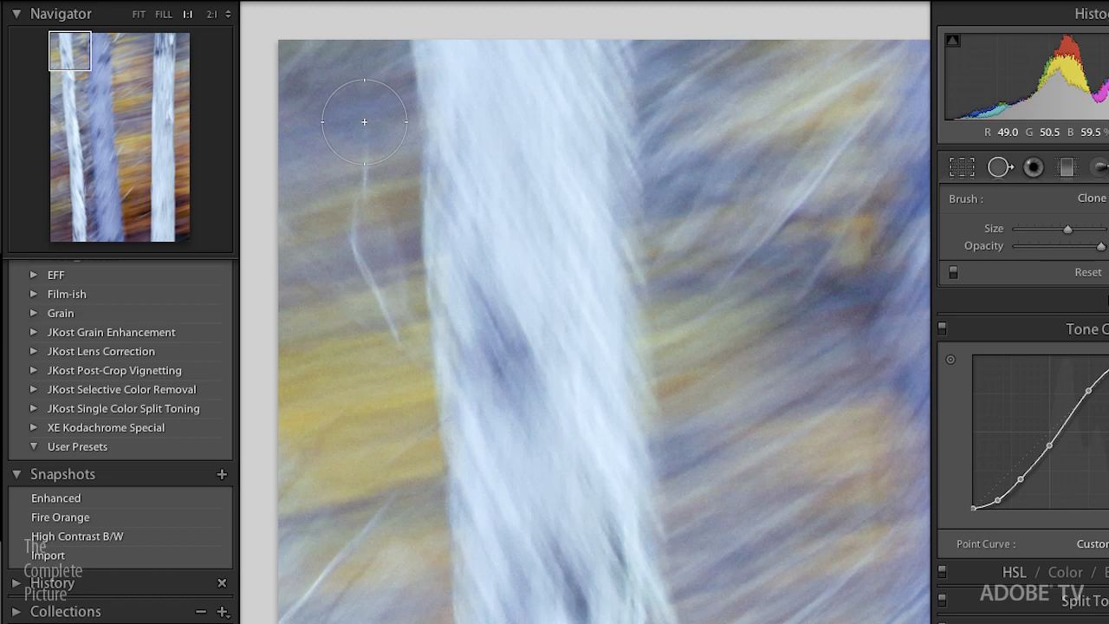
{"action": "scroll", "coordinate": [364, 122], "scroll_direction": "down", "scroll_amount": 3}
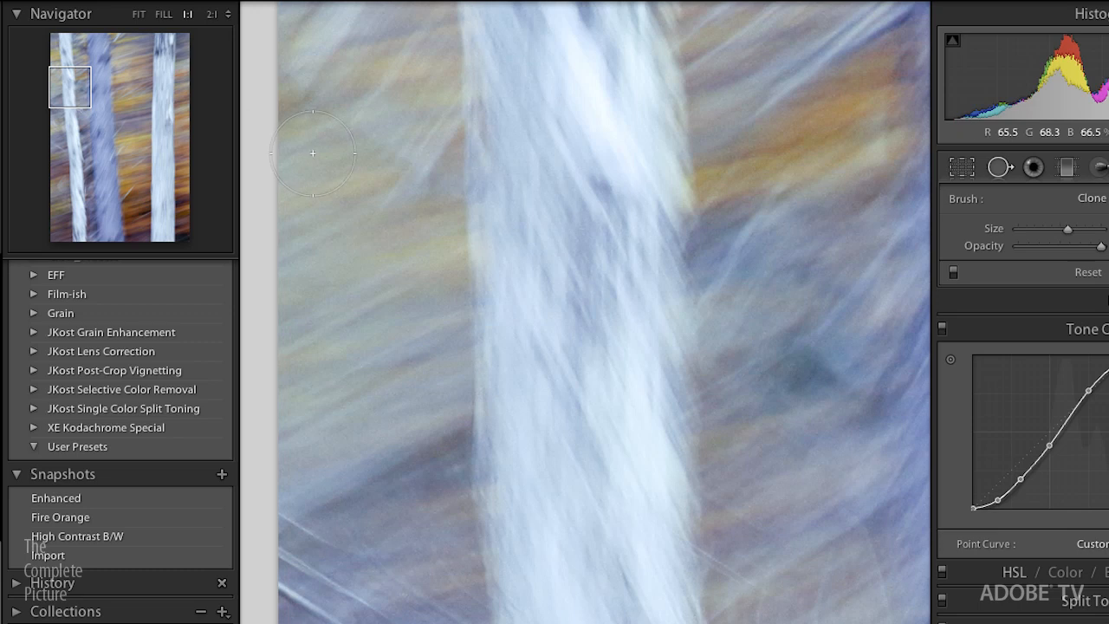
{"action": "key", "text": "Page_Down"}
{"action": "key", "text": "Page_Down"}
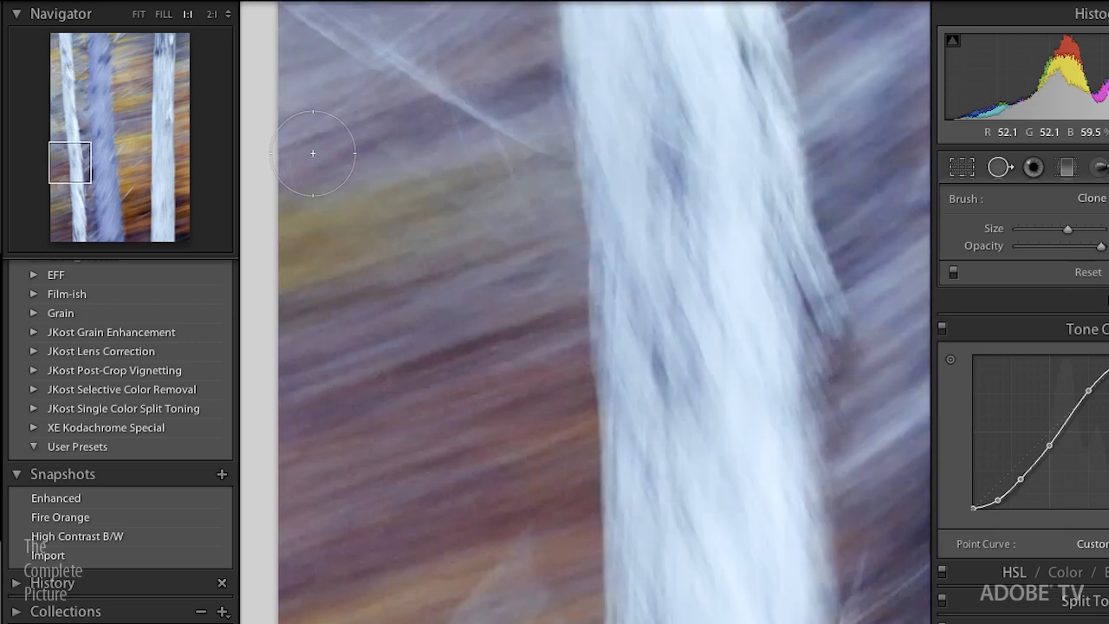
{"action": "key", "text": "Page_Down"}
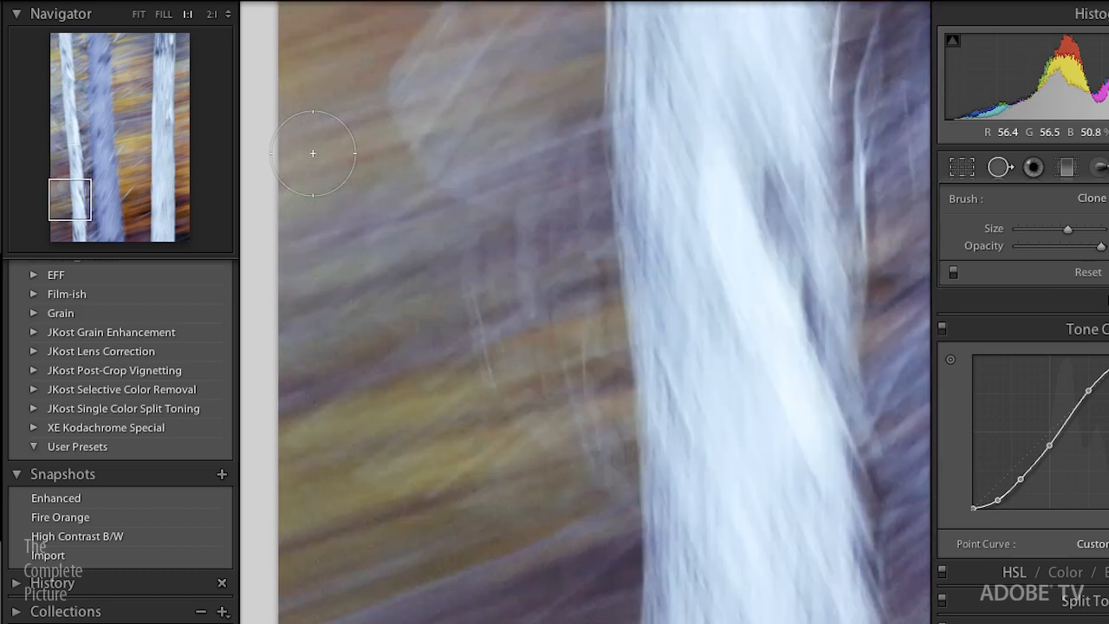
{"action": "key", "text": "Page_Down"}
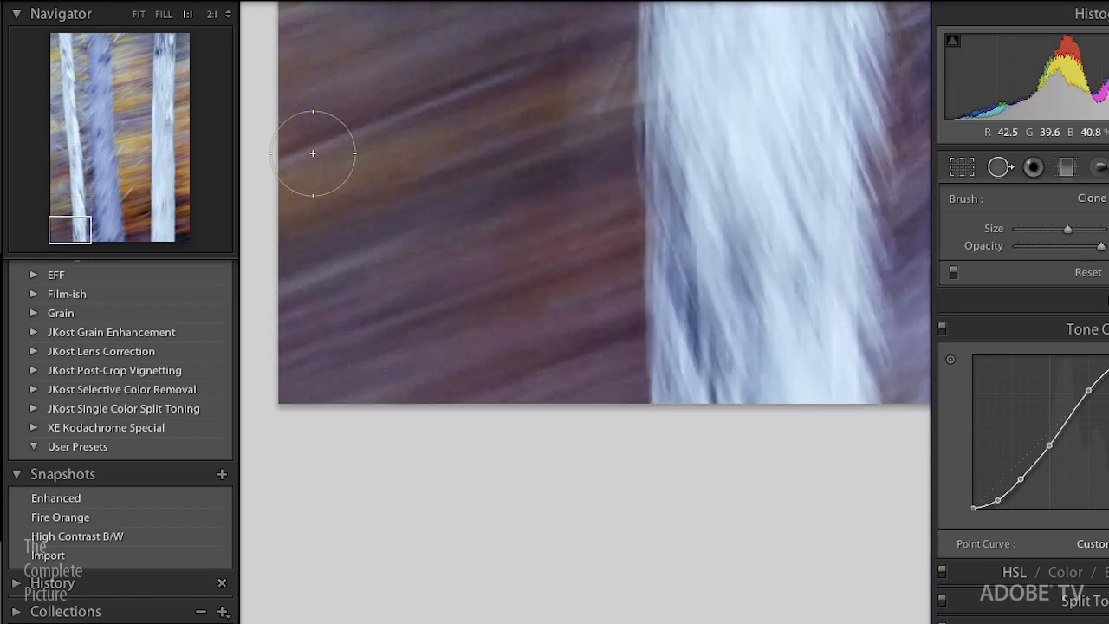
{"action": "key", "text": "Page_Down"}
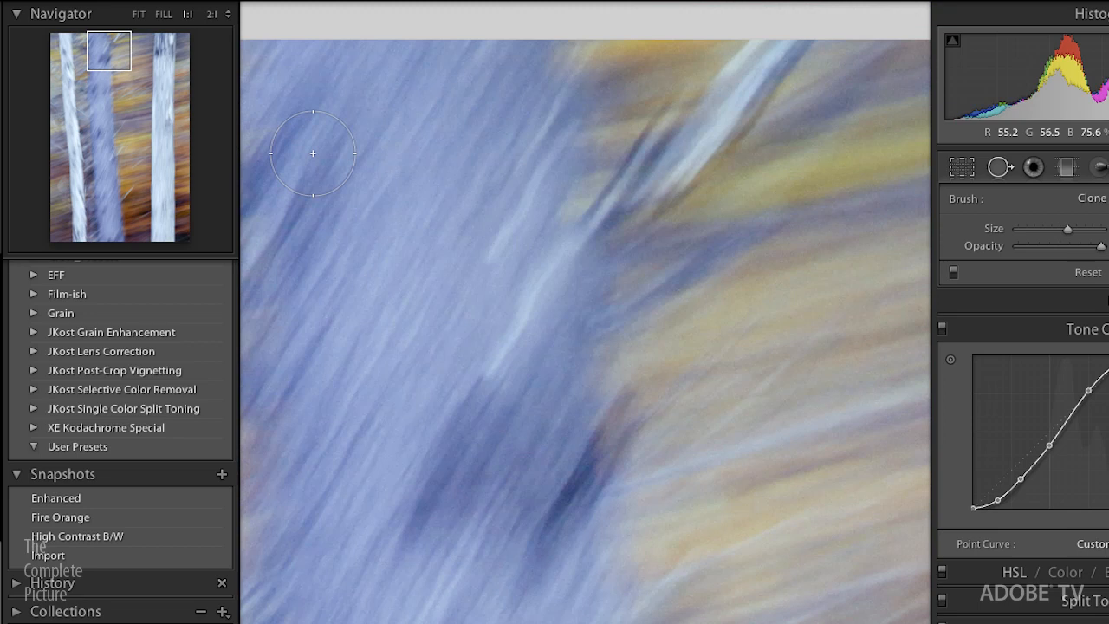
Inspect the photo at 1:1 for blemishes down the second column to the bottom edge of the image.
{"action": "key", "text": "Page_Down"}
{"action": "key", "text": "Page_Down"}
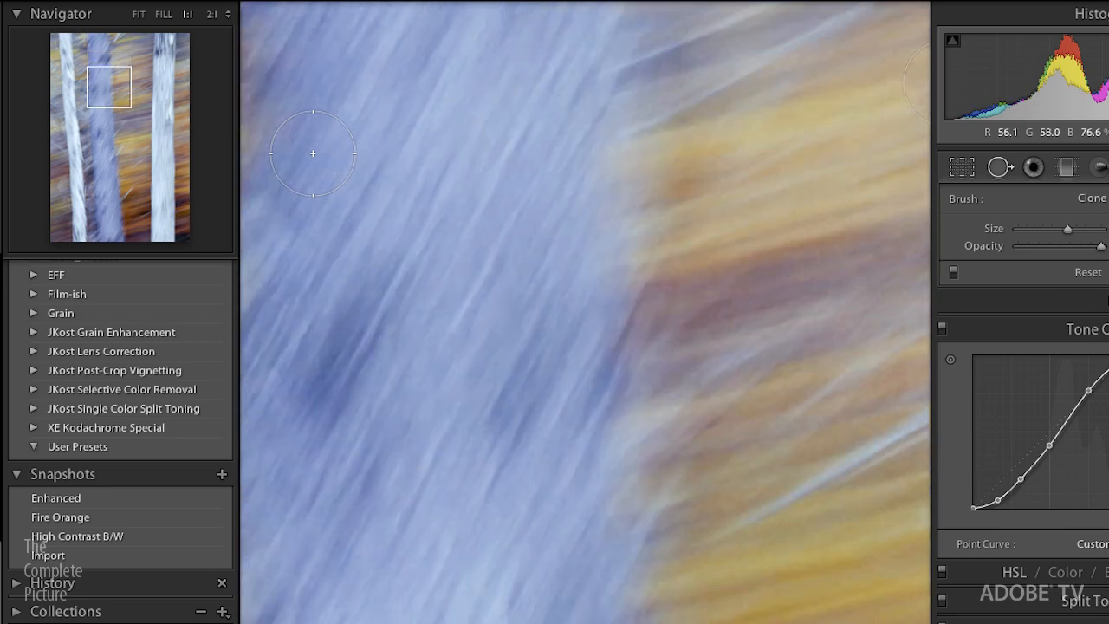
{"action": "key", "text": "Page_Down"}
{"action": "key", "text": "Page_Down"}
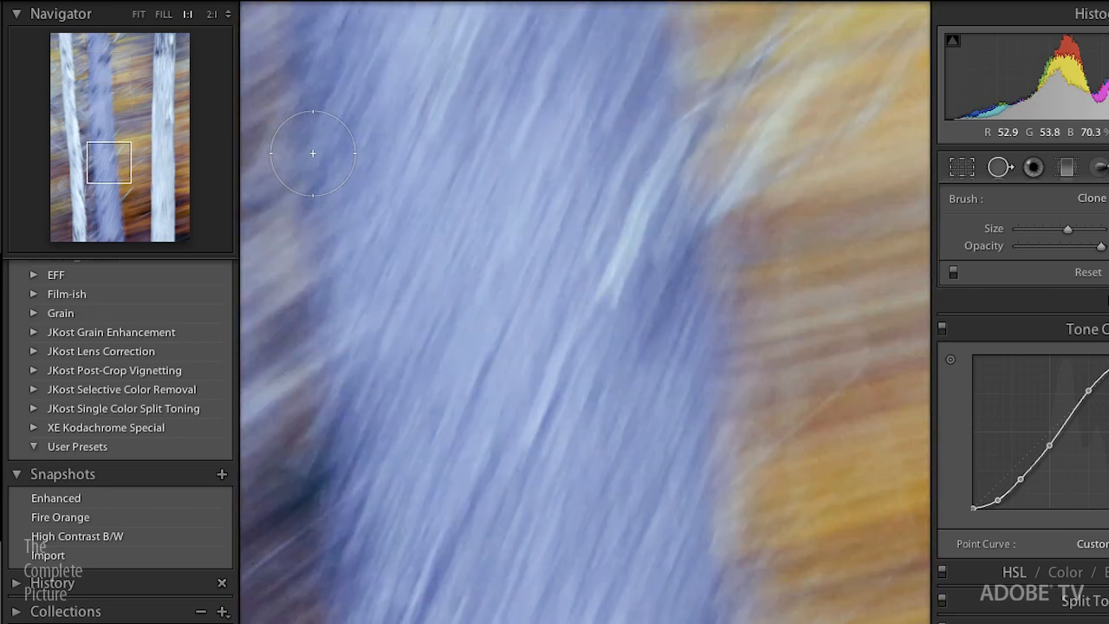
{"action": "key", "text": "Page_Down"}
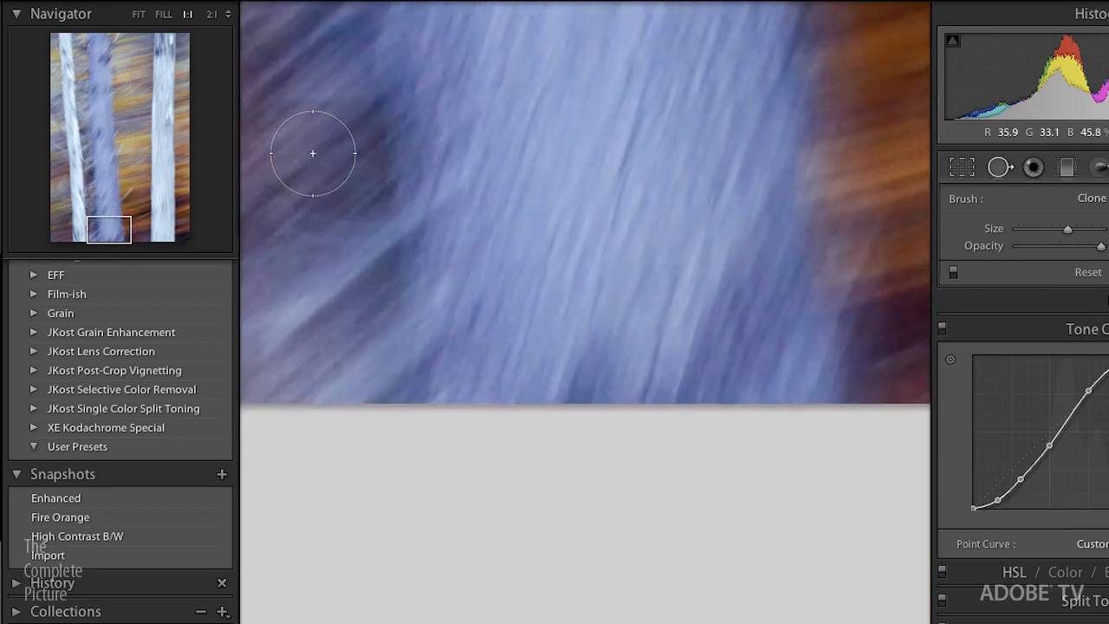
{"action": "key", "text": "Page_Down"}
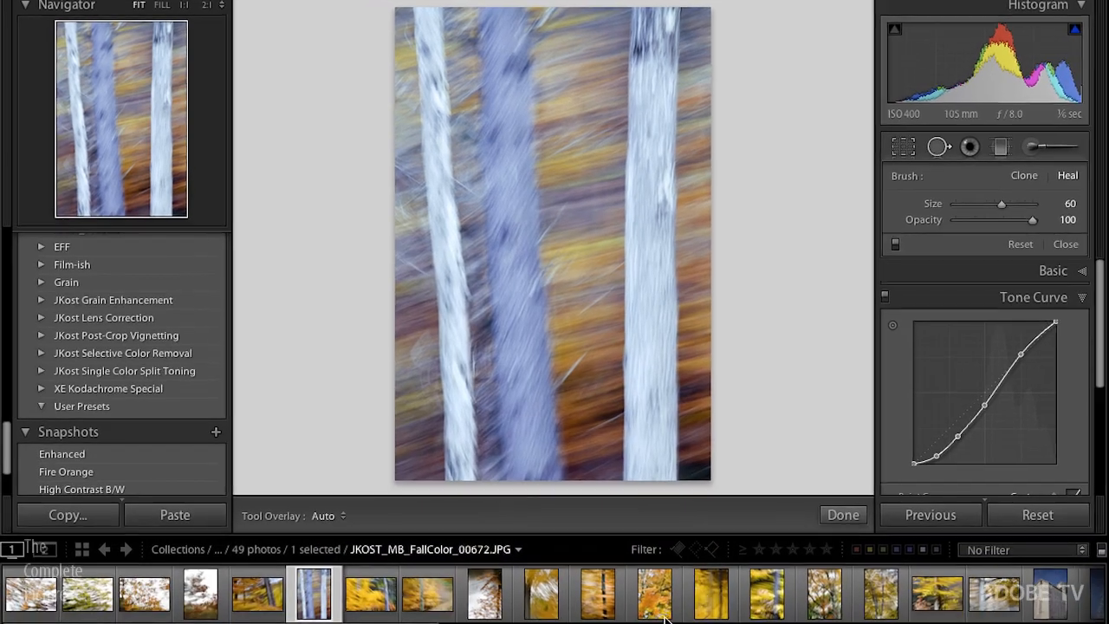
Select seven consecutive photos starting with the birch photo, and limit the settings to synchronize to Spot Removal only.
{"action": "key", "text": "Right"}
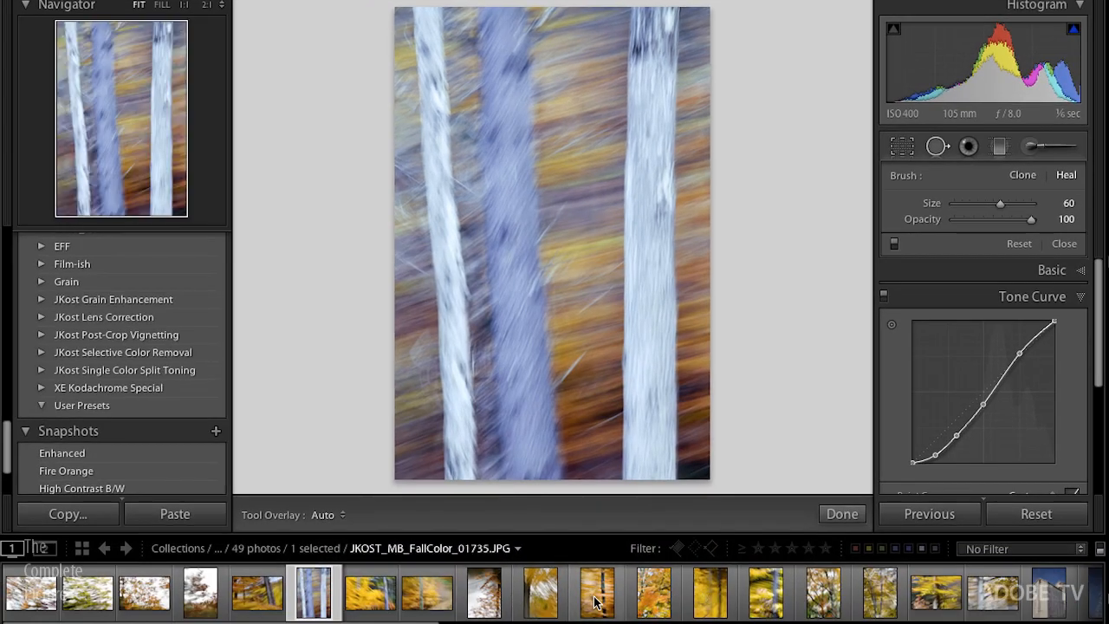
{"action": "left_click", "coordinate": [658, 602], "text": "shift"}
{"action": "left_click", "coordinate": [598, 602]}
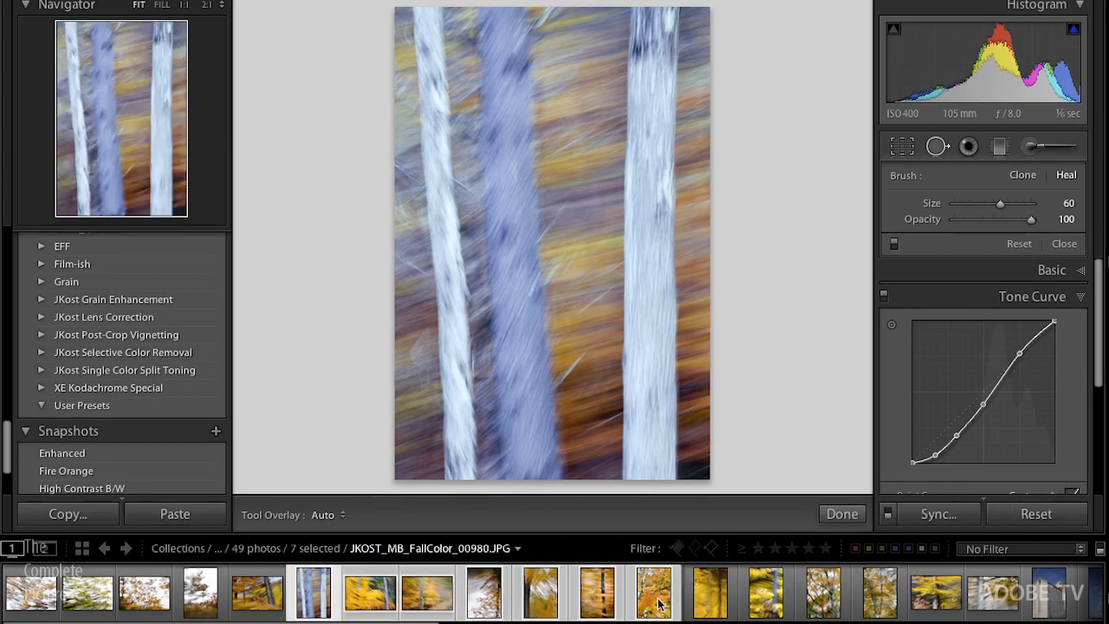
{"action": "left_click", "coordinate": [934, 516]}
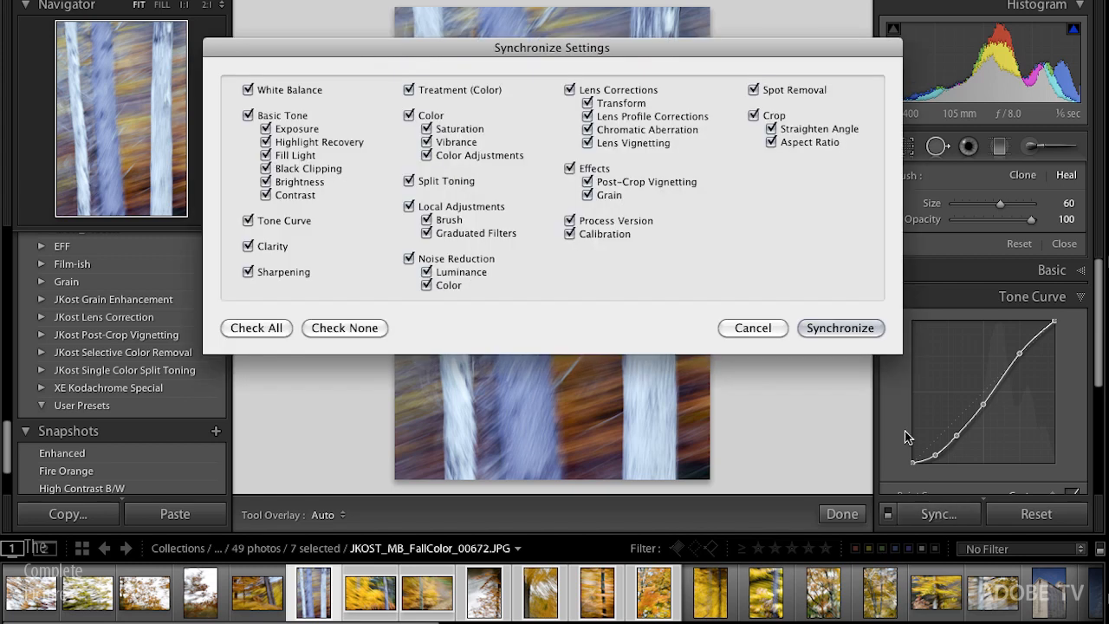
{"action": "left_click", "coordinate": [363, 330]}
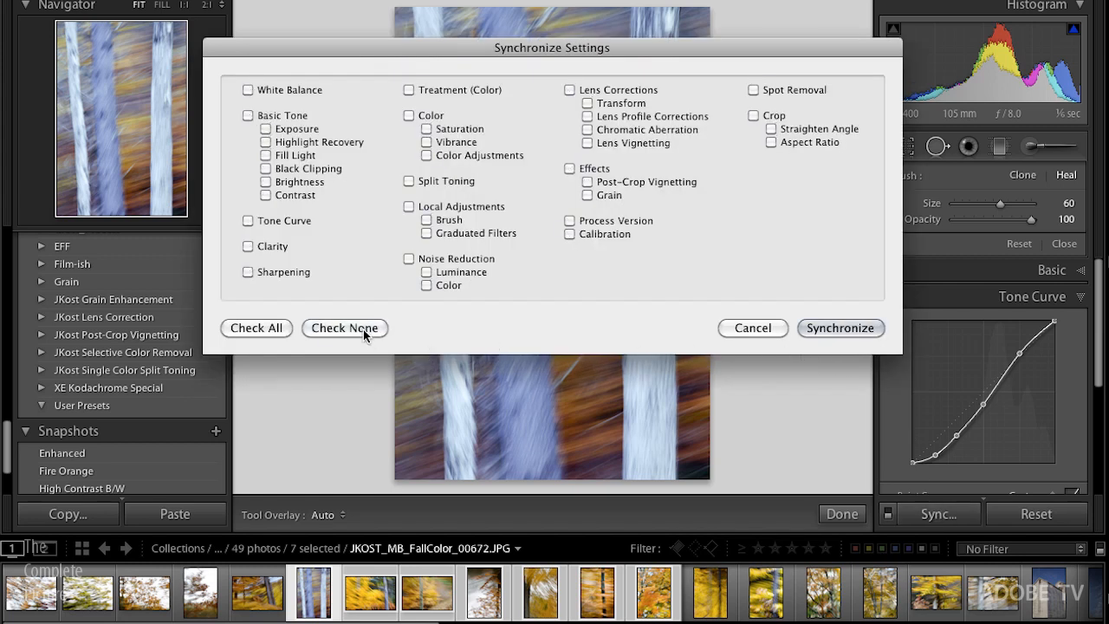
{"action": "left_click", "coordinate": [753, 90]}
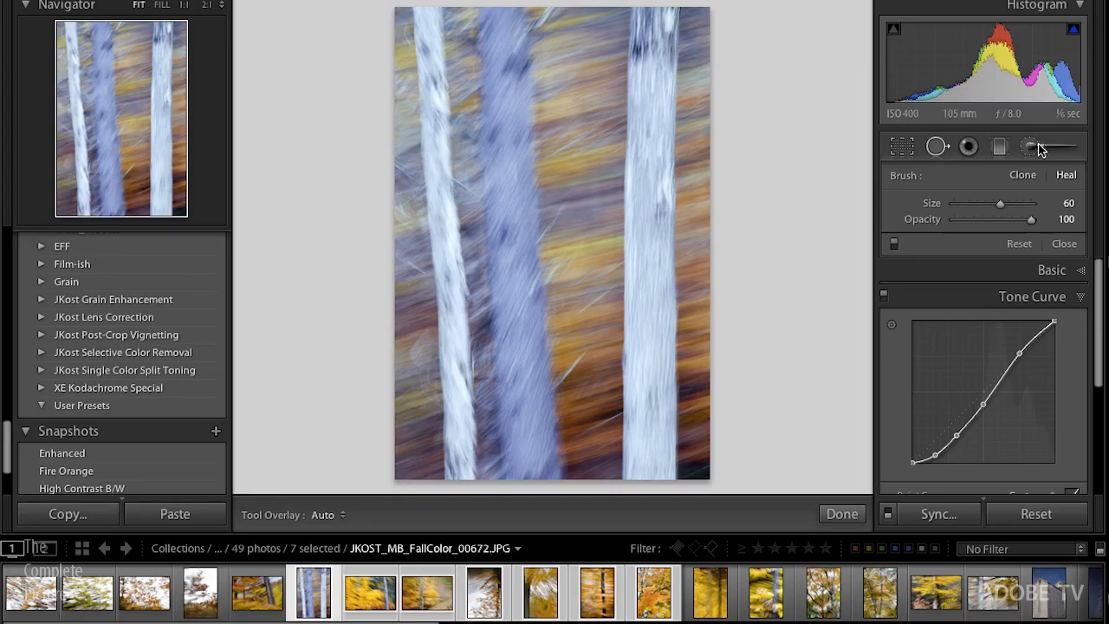
Start the Adjustment Brush and set its size to 14 and feather to 70.
{"action": "left_click", "coordinate": [1031, 148]}
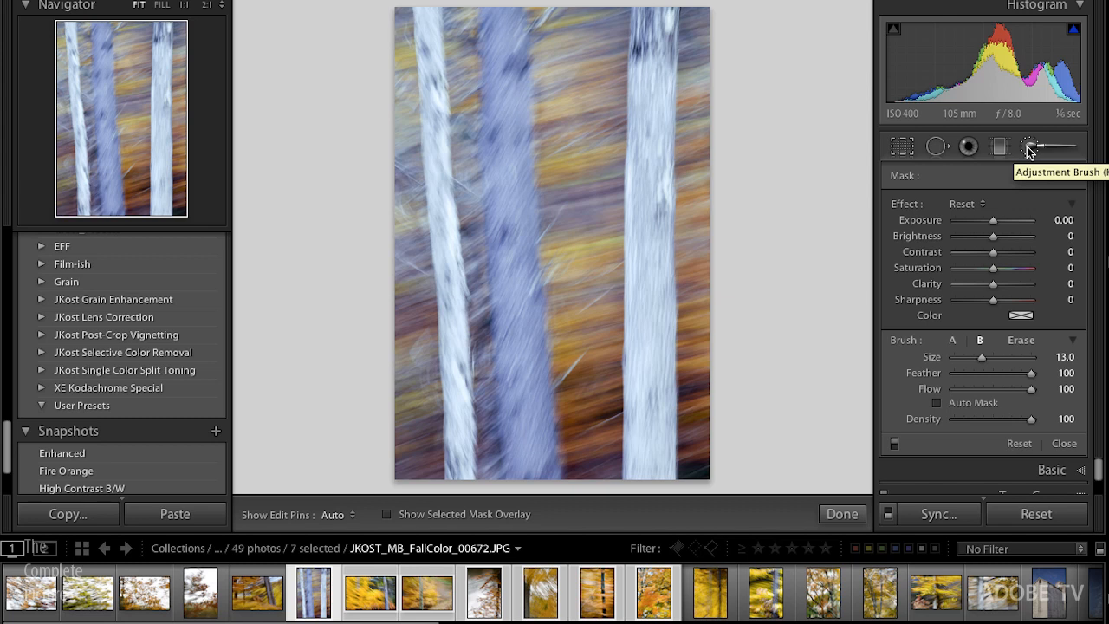
{"action": "scroll", "coordinate": [552, 204], "scroll_direction": "up", "scroll_amount": 8}
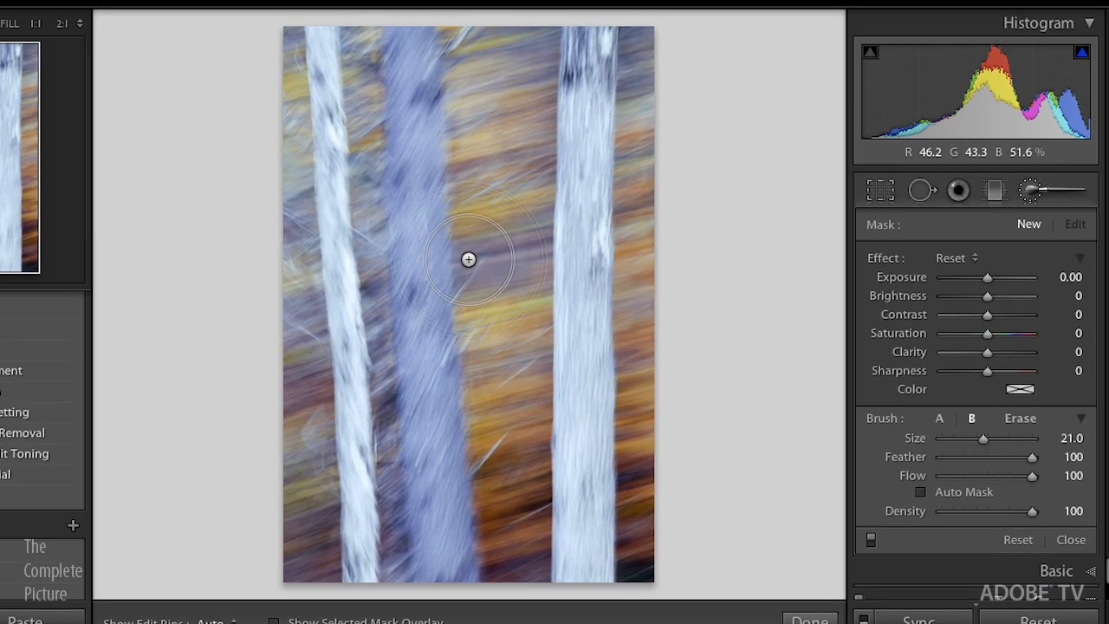
{"action": "scroll", "coordinate": [468, 259], "scroll_direction": "up", "scroll_amount": 3}
{"action": "scroll", "coordinate": [468, 259], "scroll_direction": "down", "scroll_amount": 10}
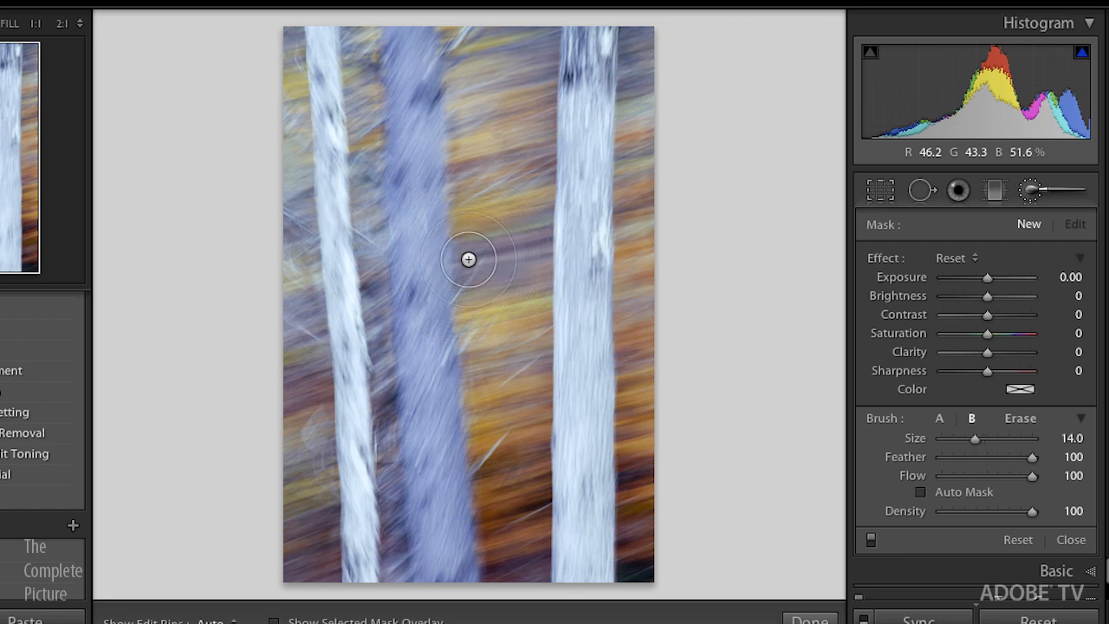
{"action": "key", "text": "shift"}
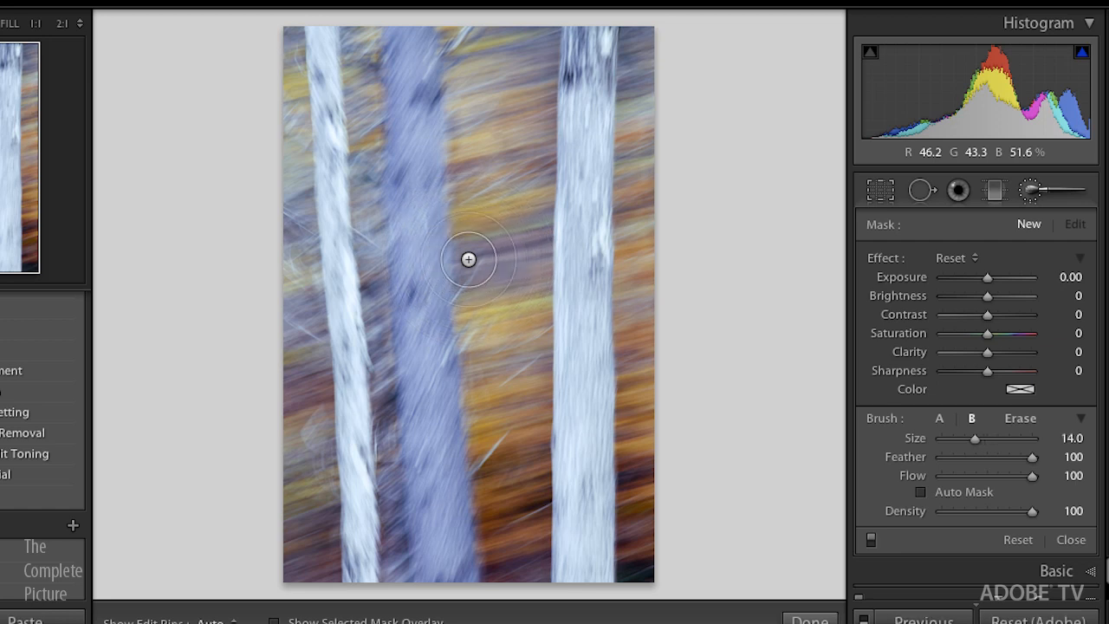
{"action": "scroll", "coordinate": [468, 259], "scroll_direction": "down", "scroll_amount": 11}
{"action": "scroll", "coordinate": [468, 259], "scroll_direction": "down", "scroll_amount": 4}
{"action": "scroll", "coordinate": [468, 259], "scroll_direction": "up", "scroll_amount": 6}
{"action": "scroll", "coordinate": [468, 259], "scroll_direction": "up", "scroll_amount": 3}
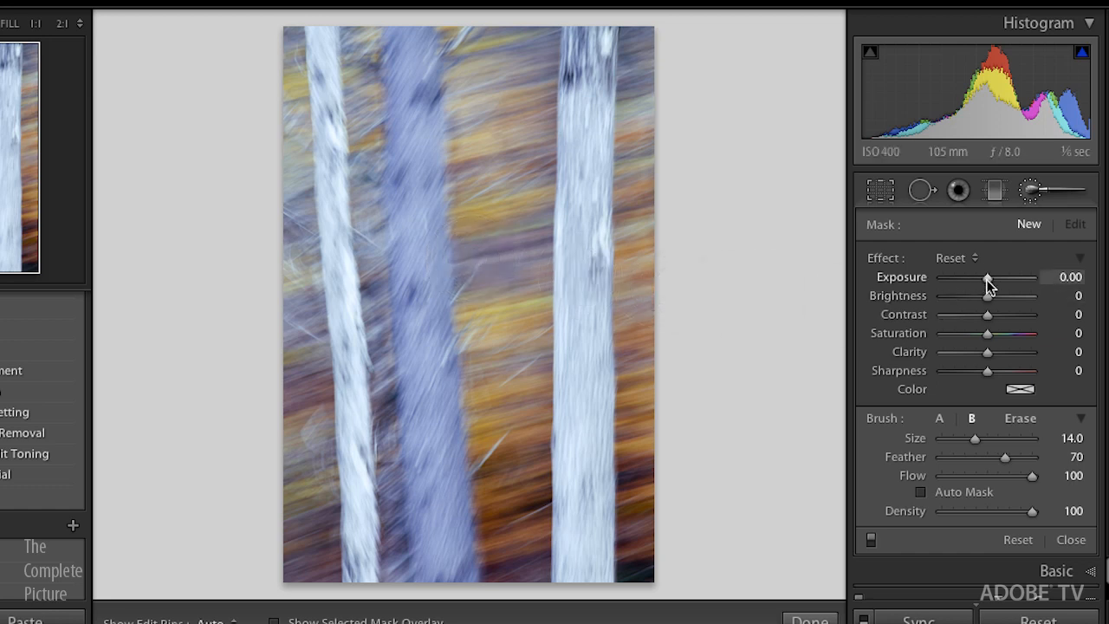
Paint an Exposure adjustment of 2.31 down the full length of the middle trunk, and lower its Exposure to 0.89.
{"action": "left_click_drag", "start_coordinate": [987, 278], "coordinate": [1011, 279]}
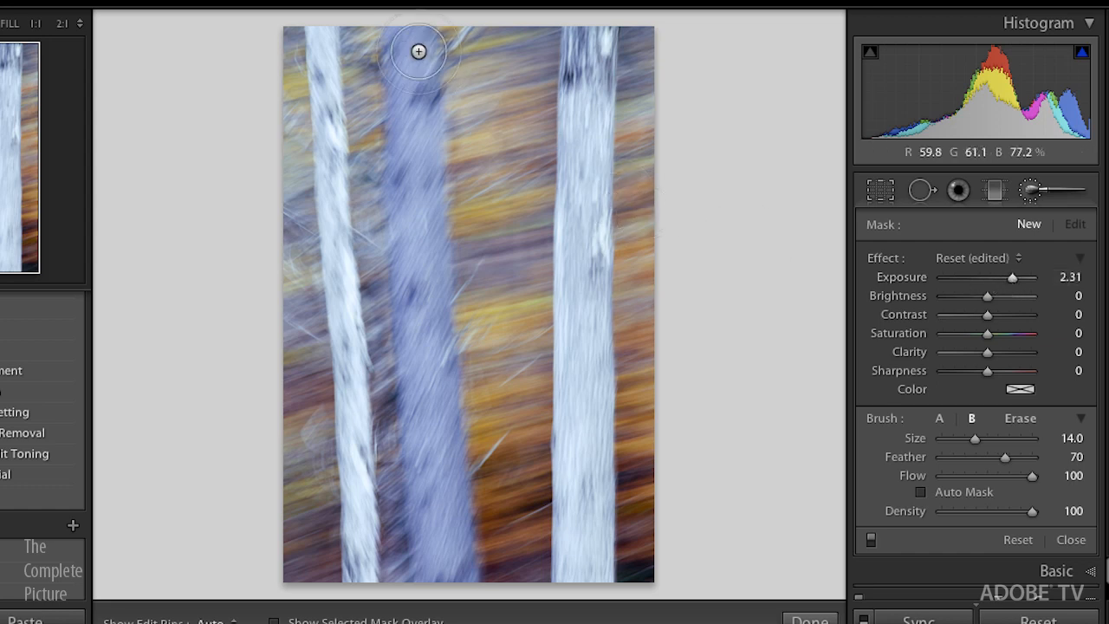
{"action": "mouse_move", "coordinate": [408, 44]}
{"action": "left_mouse_down"}
{"action": "mouse_move", "coordinate": [422, 442]}
{"action": "mouse_move", "coordinate": [446, 602]}
{"action": "left_mouse_up"}
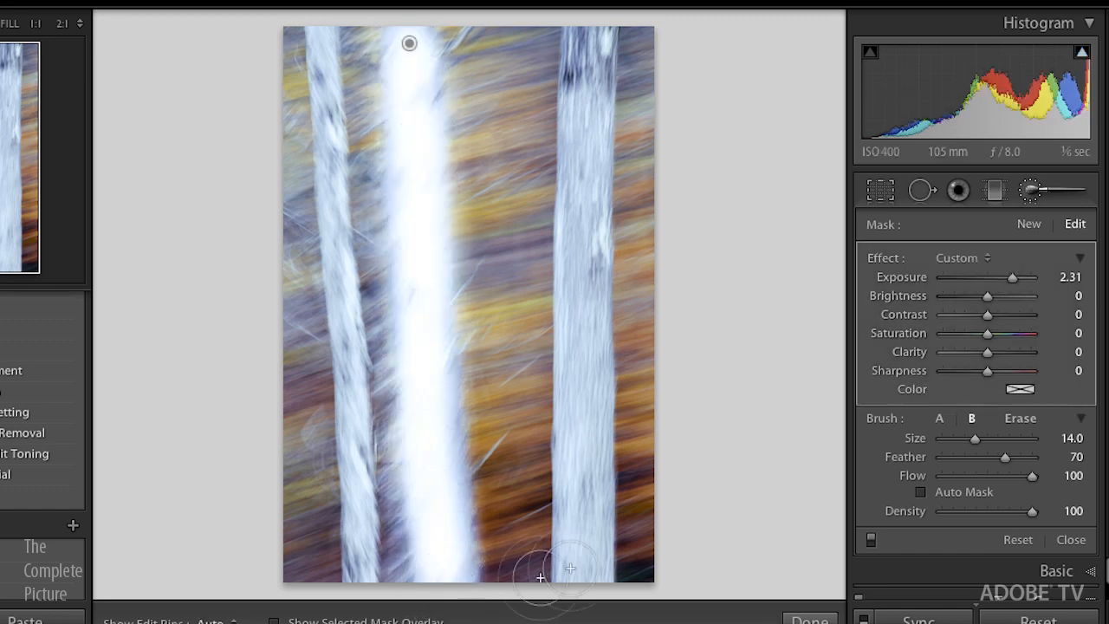
{"action": "left_click_drag", "start_coordinate": [1011, 276], "coordinate": [997, 276]}
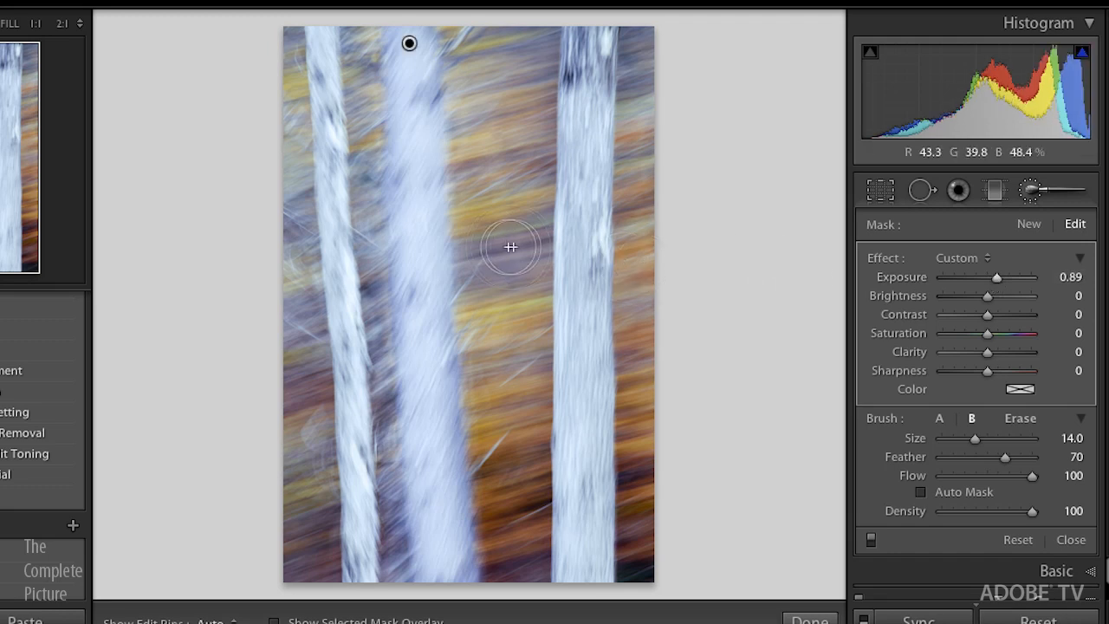
Paint across the foliage beside the middle trunk and remove that spill with the eraser at size 17.
{"action": "mouse_move", "coordinate": [432, 252]}
{"action": "left_mouse_down"}
{"action": "mouse_move", "coordinate": [526, 248]}
{"action": "mouse_move", "coordinate": [450, 255]}
{"action": "mouse_move", "coordinate": [510, 246]}
{"action": "mouse_move", "coordinate": [461, 249]}
{"action": "left_mouse_up"}
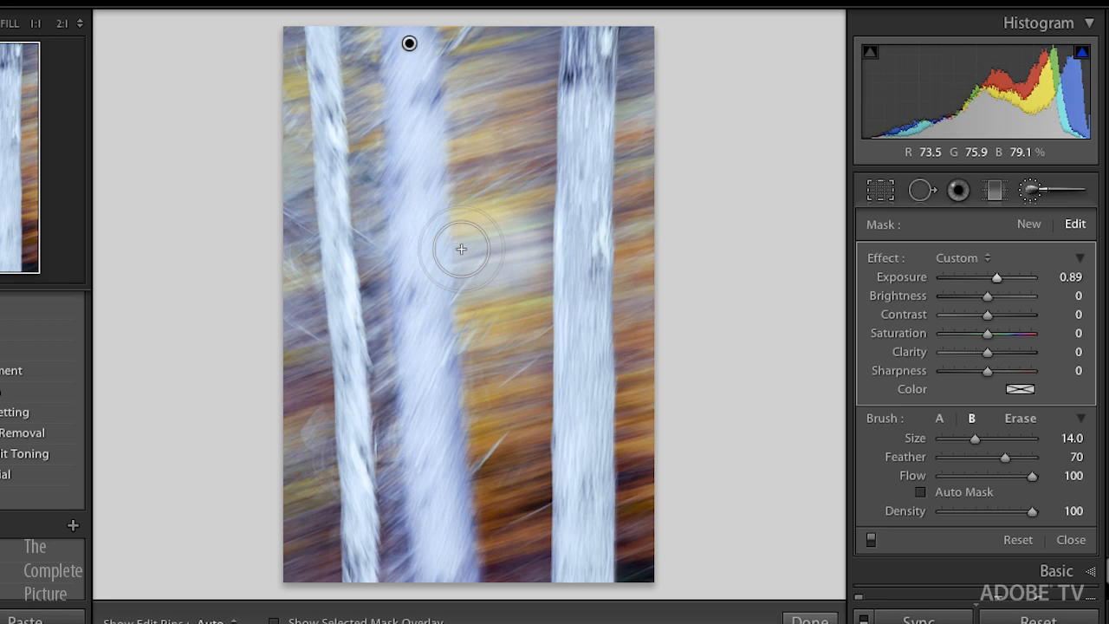
{"action": "key", "text": "alt"}
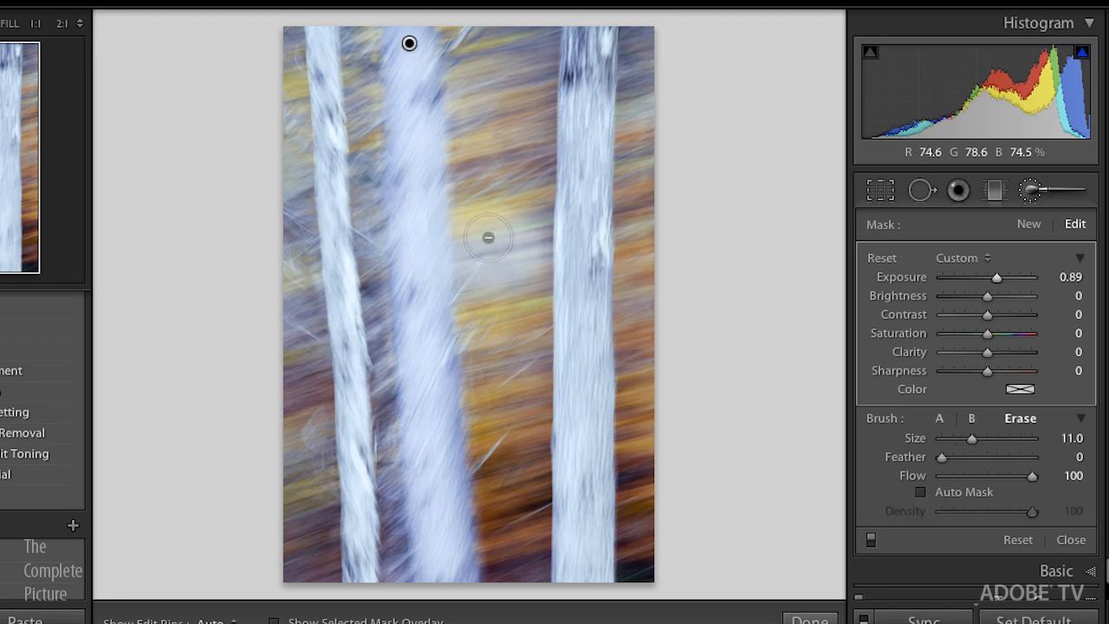
{"action": "scroll", "coordinate": [488, 237], "scroll_direction": "up", "scroll_amount": 3}
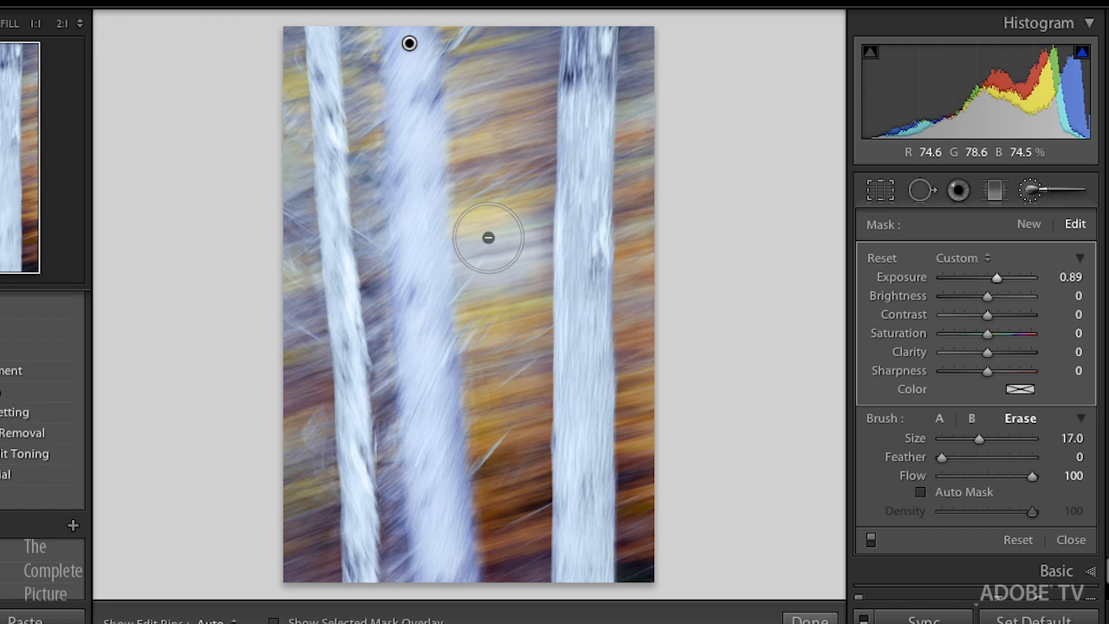
{"action": "mouse_move", "coordinate": [502, 208]}
{"action": "left_mouse_down"}
{"action": "mouse_move", "coordinate": [490, 213]}
{"action": "mouse_move", "coordinate": [498, 317]}
{"action": "mouse_move", "coordinate": [538, 265]}
{"action": "mouse_move", "coordinate": [493, 176]}
{"action": "mouse_move", "coordinate": [495, 391]}
{"action": "mouse_move", "coordinate": [493, 148]}
{"action": "mouse_move", "coordinate": [503, 168]}
{"action": "left_mouse_up"}
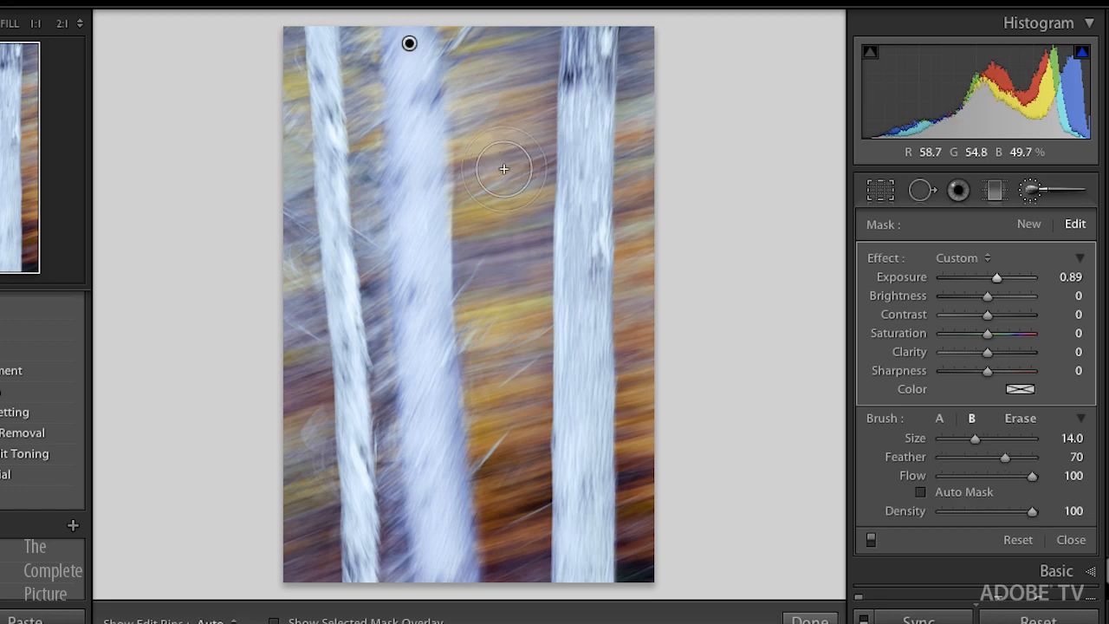
Set the eraser's feather to 100 and switch to brush A for the trunk adjustment.
{"action": "left_click", "coordinate": [1020, 418]}
{"action": "left_click_drag", "start_coordinate": [943, 459], "coordinate": [1012, 454]}
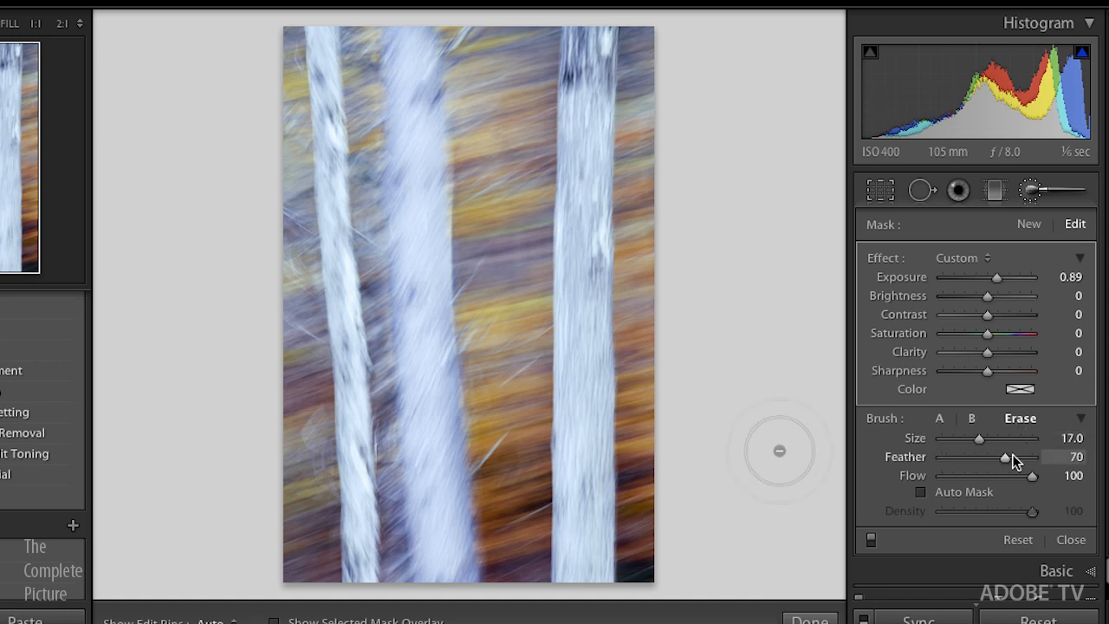
{"action": "left_click", "coordinate": [939, 418]}
{"action": "left_click", "coordinate": [409, 44]}
{"action": "scroll", "coordinate": [507, 145], "scroll_direction": "down", "scroll_amount": 3}
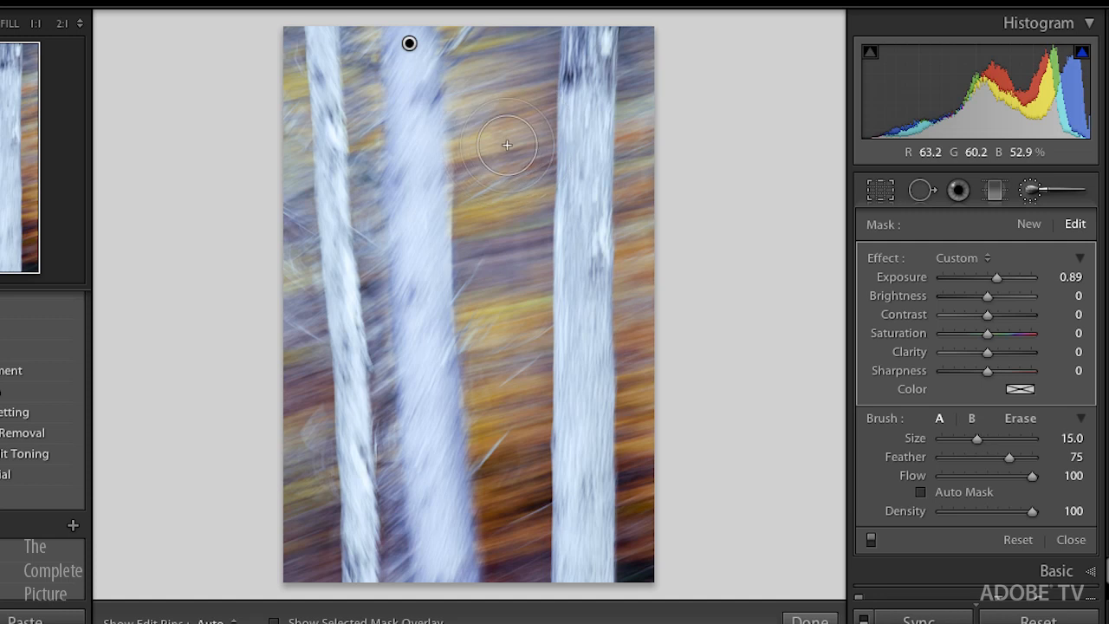
Hide the edit pins, stroke the eraser down the orange foliage between the middle and right trunks, and show the pins again.
{"action": "key", "text": "alt"}
{"action": "key", "text": "h"}
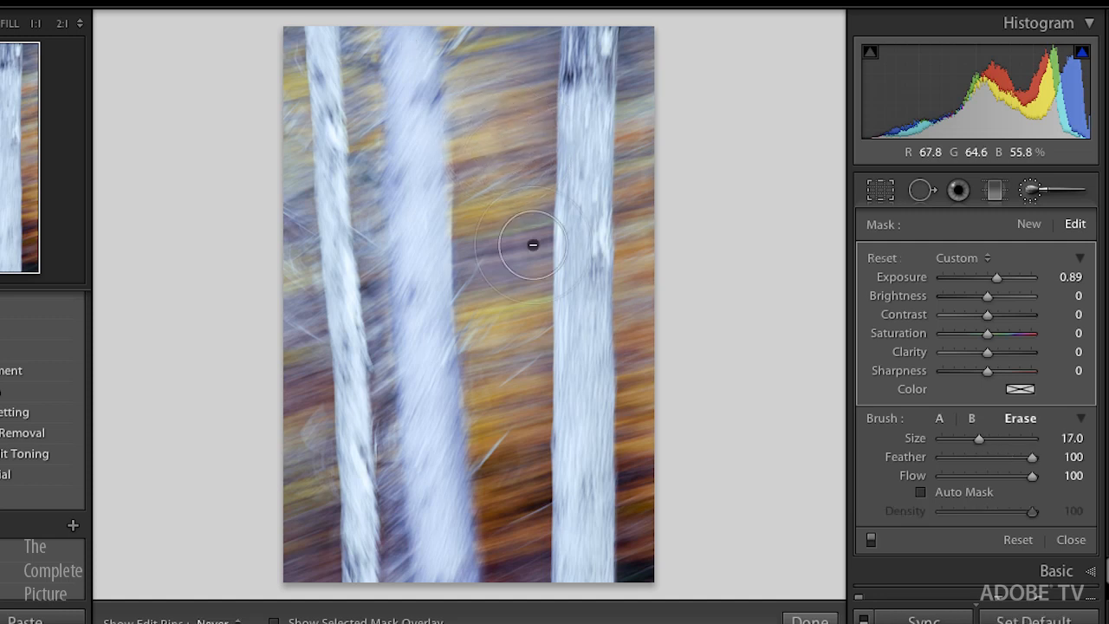
{"action": "mouse_move", "coordinate": [512, 326]}
{"action": "left_mouse_down"}
{"action": "mouse_move", "coordinate": [495, 198]}
{"action": "mouse_move", "coordinate": [503, 75]}
{"action": "mouse_move", "coordinate": [550, 384]}
{"action": "mouse_move", "coordinate": [540, 469]}
{"action": "left_mouse_up"}
{"action": "key", "text": "h"}
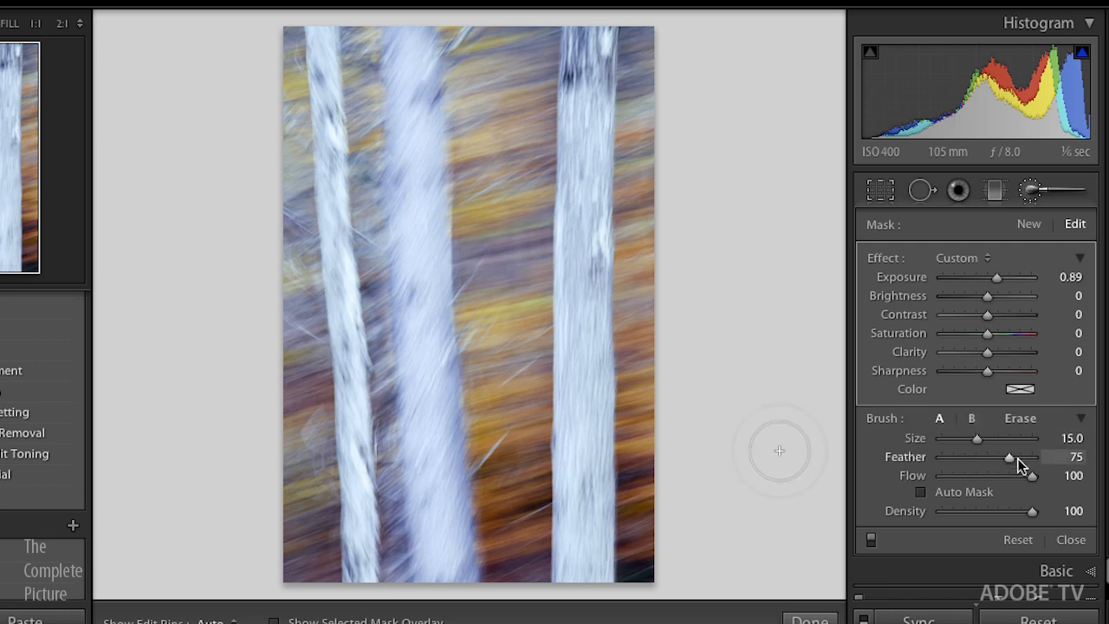
Set the feather to 100 for brush A and to 0 for brush B.
{"action": "left_click_drag", "start_coordinate": [1010, 458], "coordinate": [1043, 460]}
{"action": "left_click", "coordinate": [972, 418]}
{"action": "left_click_drag", "start_coordinate": [1009, 458], "coordinate": [929, 460]}
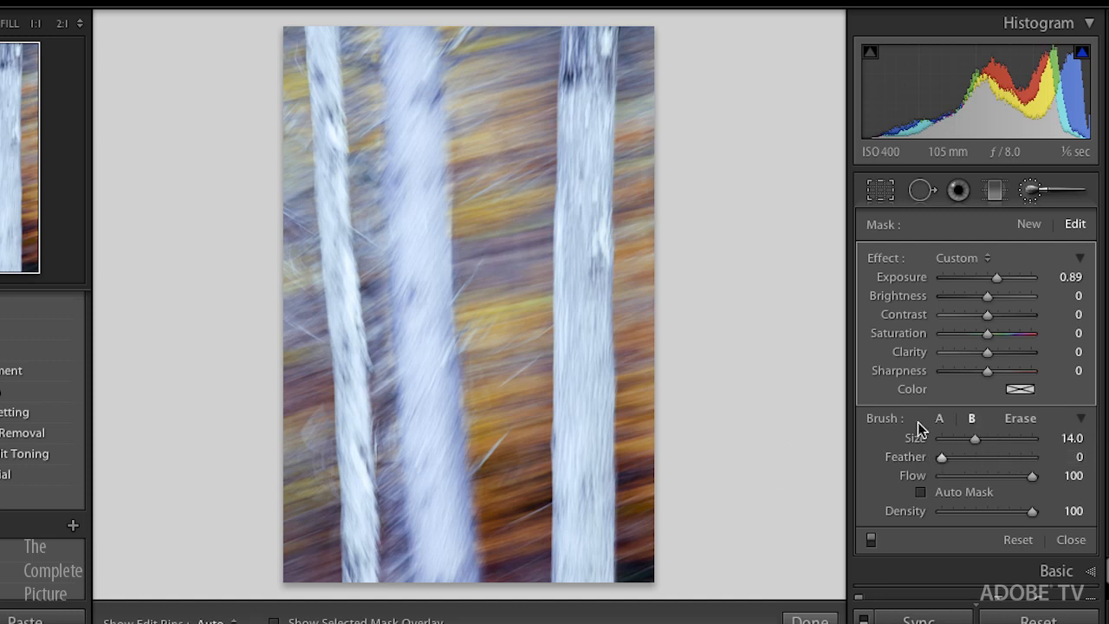
Switch back and forth between brushes A and B, ending on A, and toggle Auto Mask on and off.
{"action": "key", "text": "slash"}
{"action": "key", "text": "slash"}
{"action": "key", "text": "slash"}
{"action": "key", "text": "slash"}
{"action": "key", "text": "slash"}
{"action": "key", "text": "a"}
{"action": "key", "text": "a"}
{"action": "key", "text": "a"}
{"action": "key", "text": "a"}
Cycle the trunk's mask overlay through its colors back to red, hide the overlay, and toggle the edit pin's visibility.
{"action": "key", "text": "h"}
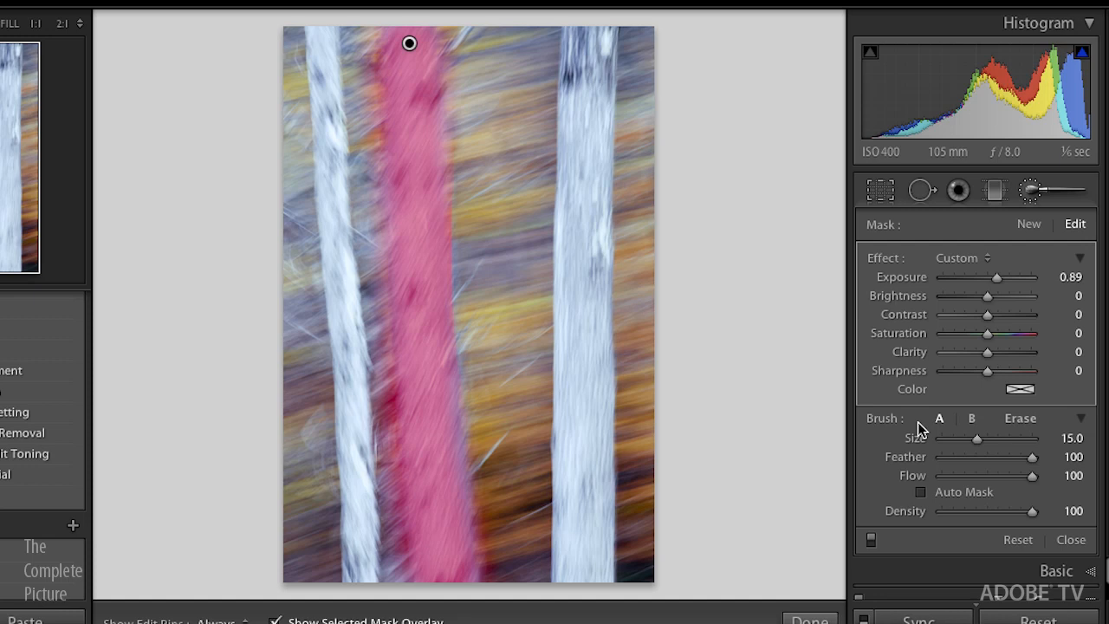
{"action": "key", "text": "shift+o"}
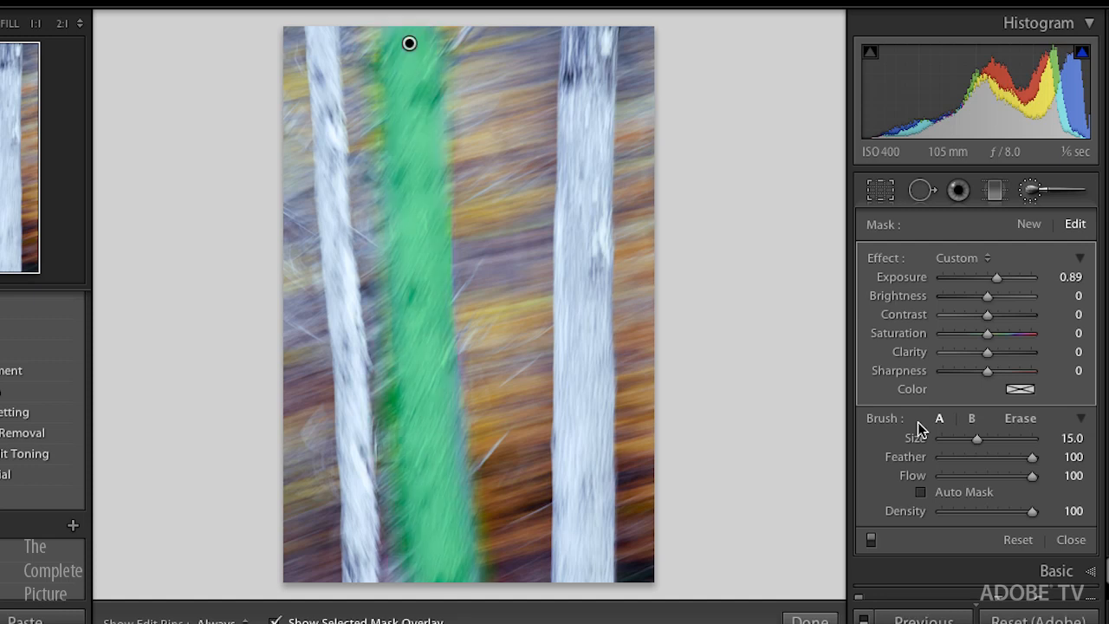
{"action": "key", "text": "shift+o"}
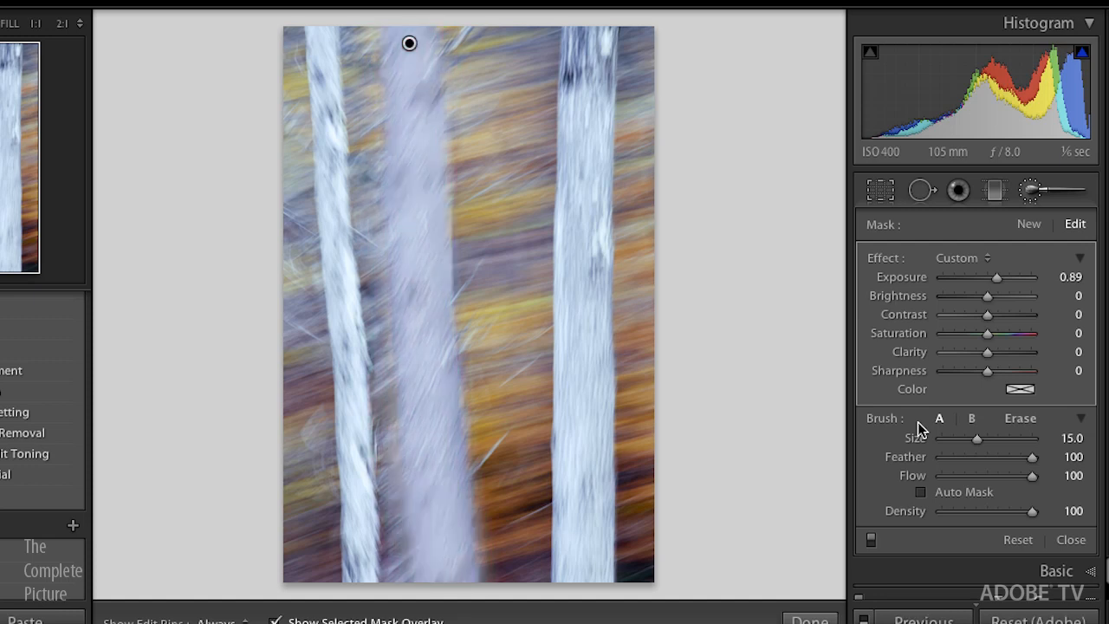
{"action": "key", "text": "shift+o"}
{"action": "key", "text": "shift+o"}
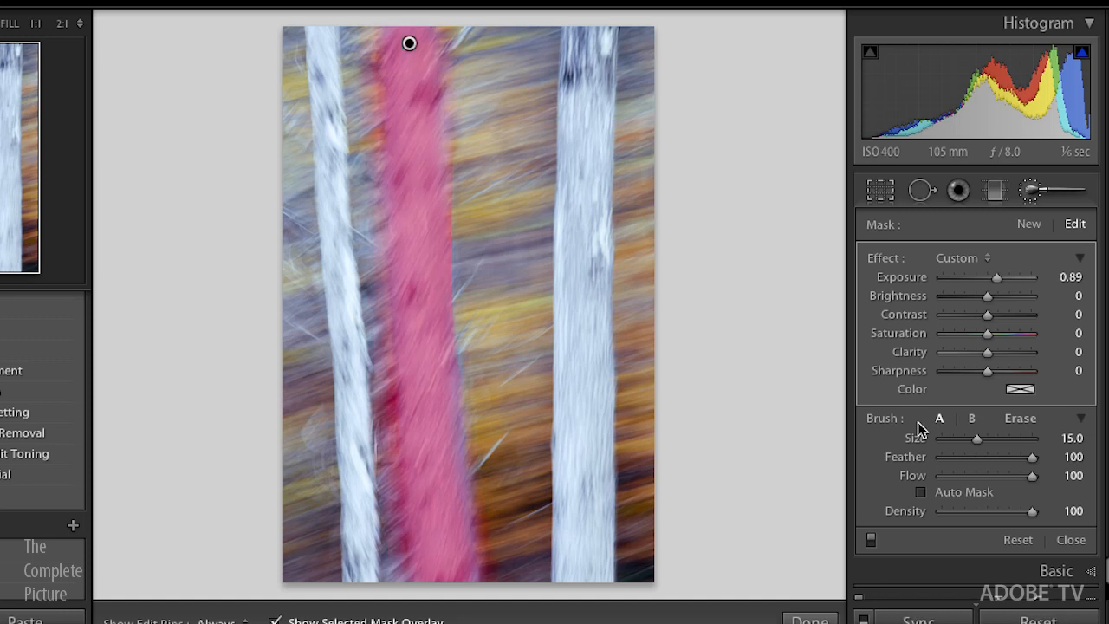
{"action": "key", "text": "o"}
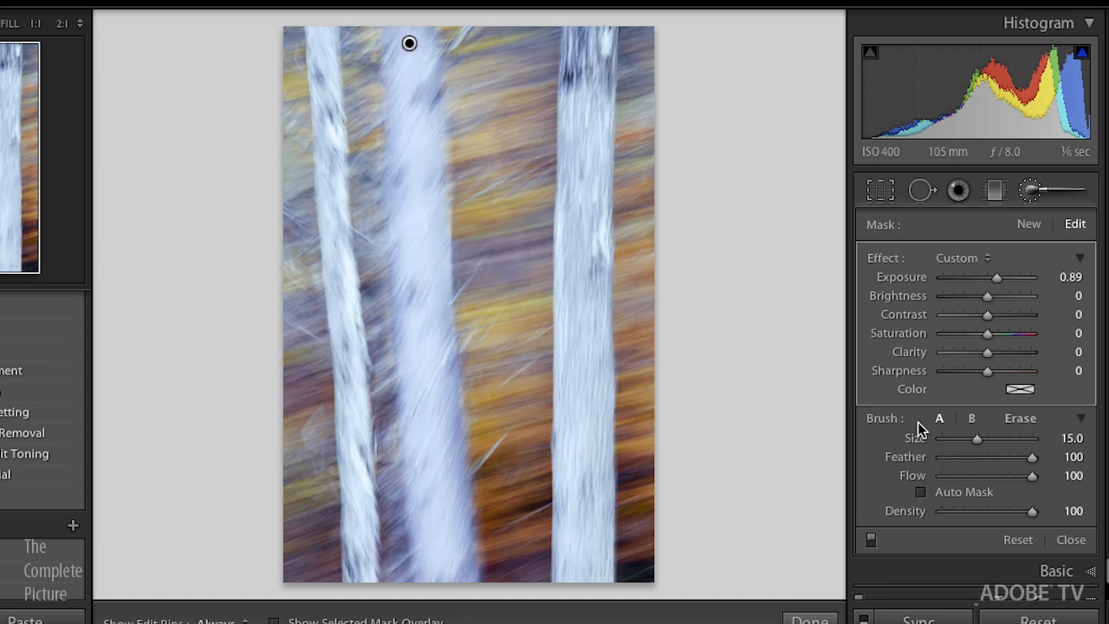
{"action": "key", "text": "h"}
{"action": "key", "text": "h"}
Set the trunk adjustment's Exposure to 2.31, Saturation to -86 and Clarity to 79.
{"action": "left_click_drag", "start_coordinate": [1001, 279], "coordinate": [1016, 278]}
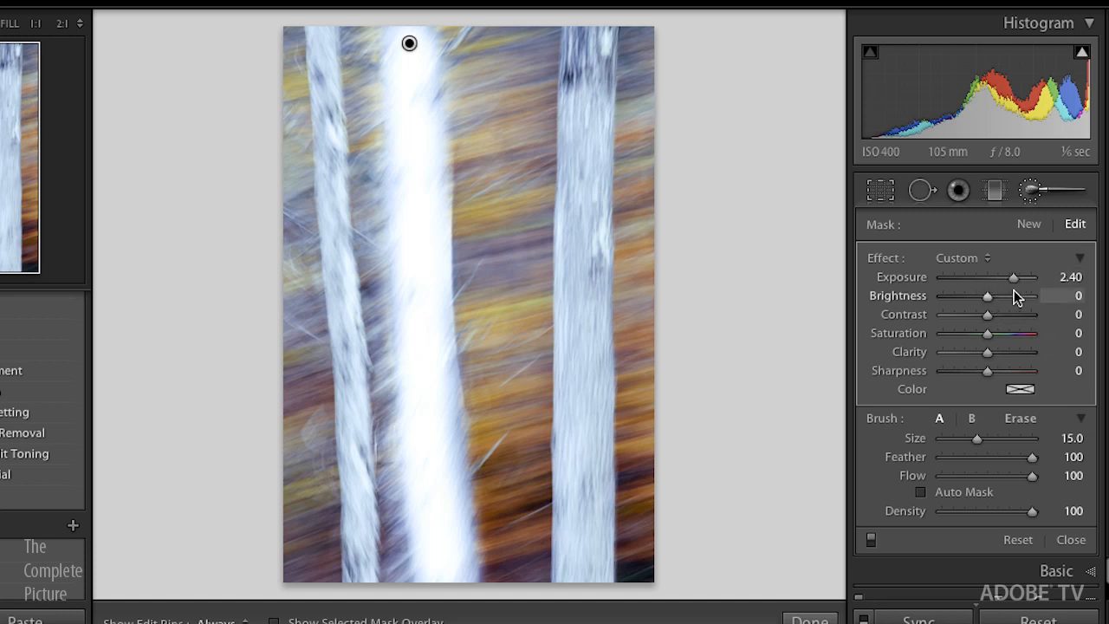
{"action": "left_click_drag", "start_coordinate": [986, 335], "coordinate": [1020, 354]}
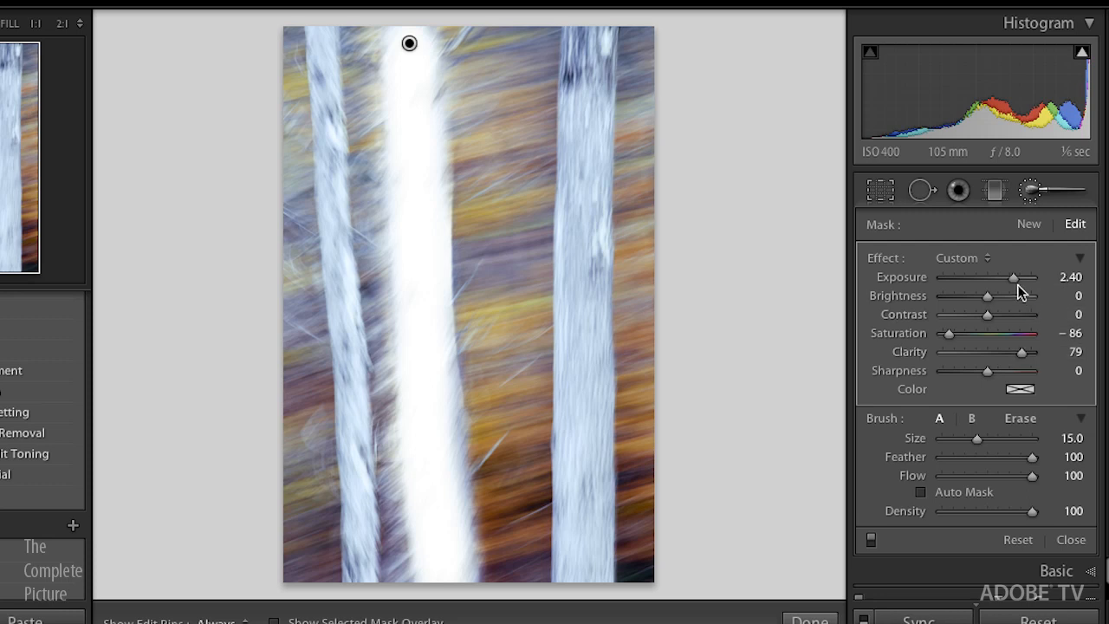
{"action": "left_click_drag", "start_coordinate": [1014, 278], "coordinate": [1013, 280]}
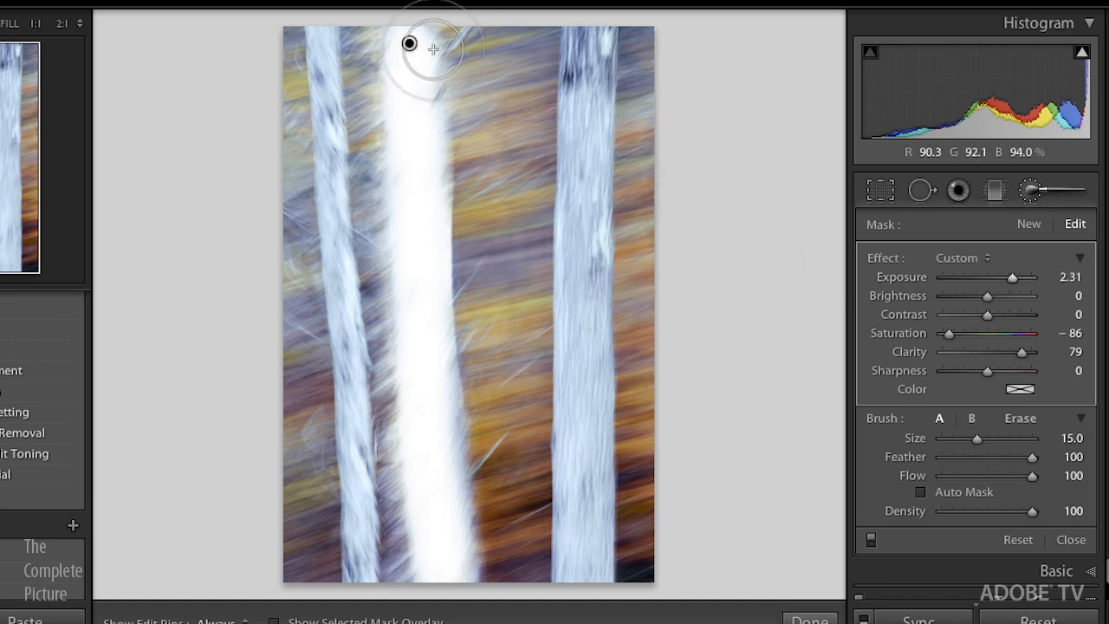
{"action": "mouse_move", "coordinate": [409, 44]}
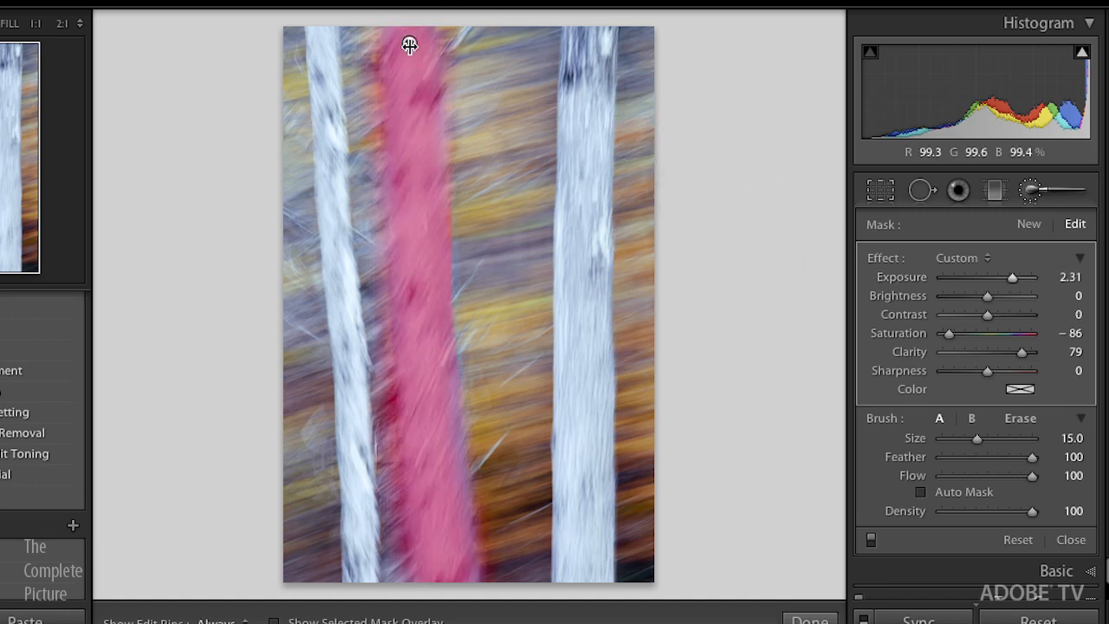
Scale the trunk adjustment down proportionally to Exposure 1.20, Saturation -45 and Clarity 41, and look over the available effect presets.
{"action": "left_click_drag", "start_coordinate": [410, 44], "coordinate": [281, 57]}
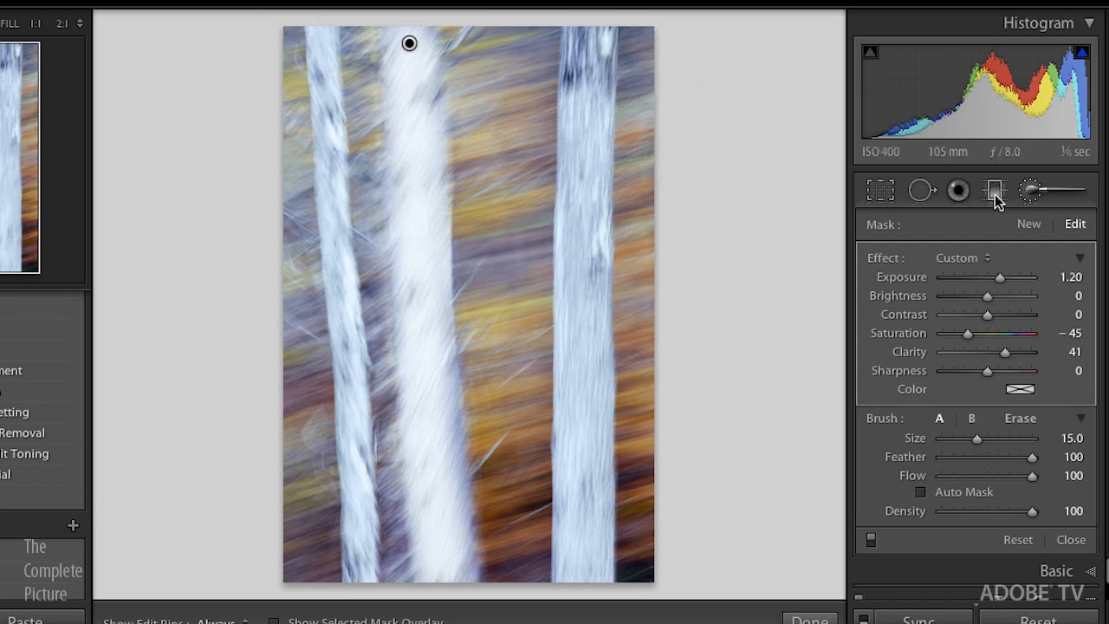
{"action": "left_click", "coordinate": [968, 257]}
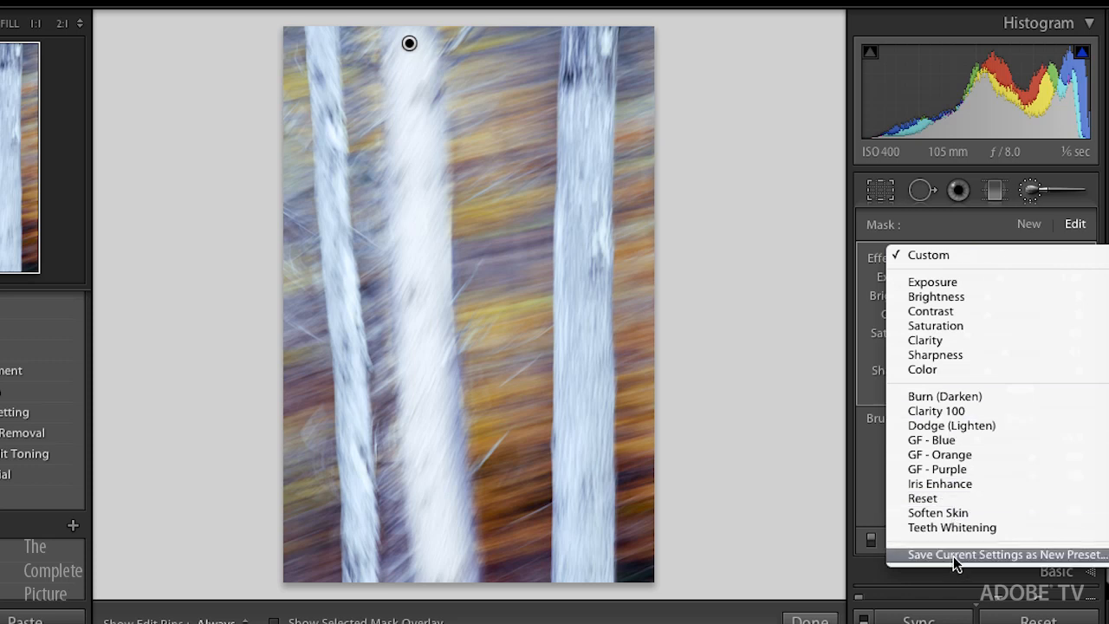
{"action": "left_click", "coordinate": [854, 475]}
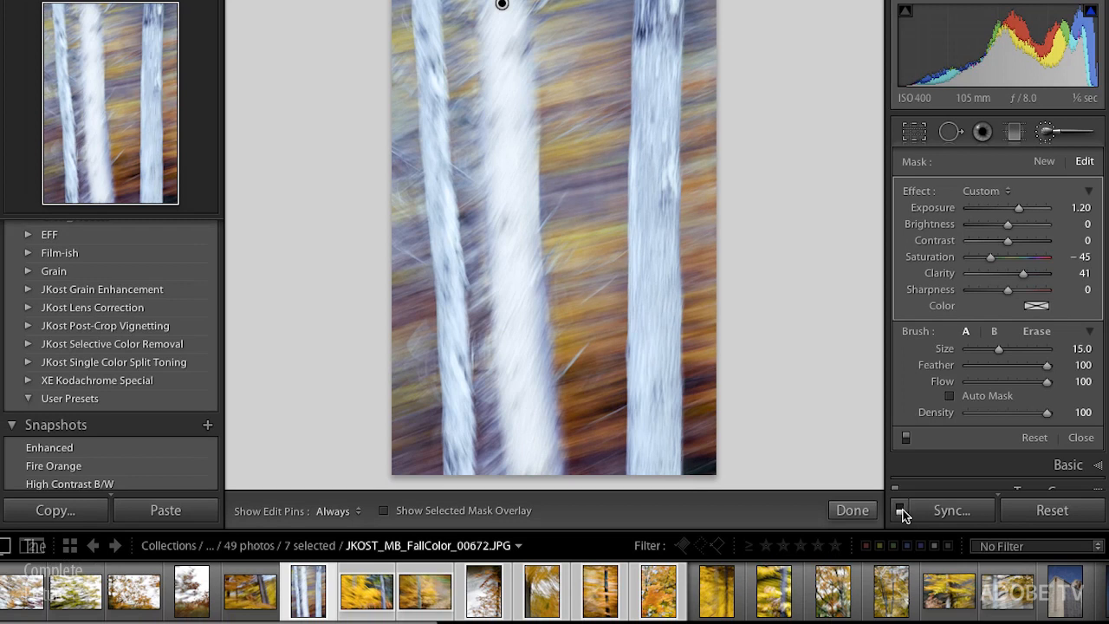
Convert all the selected photos to black and white with Auto Sync temporarily enabled, and return to regular Sync.
{"action": "left_click", "coordinate": [901, 511]}
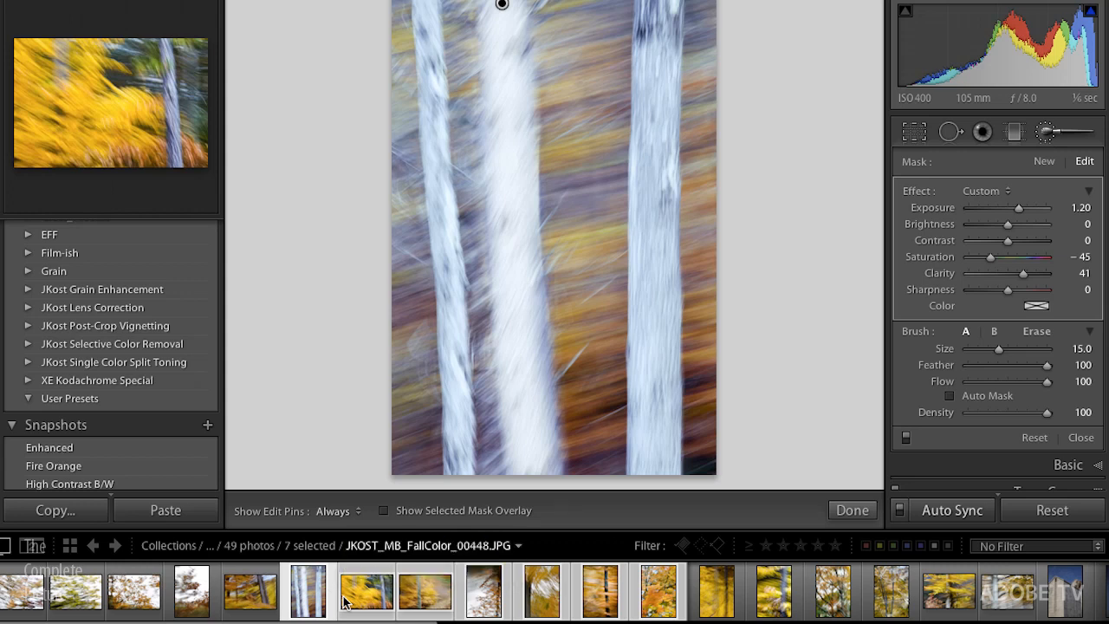
{"action": "key", "text": "super+z"}
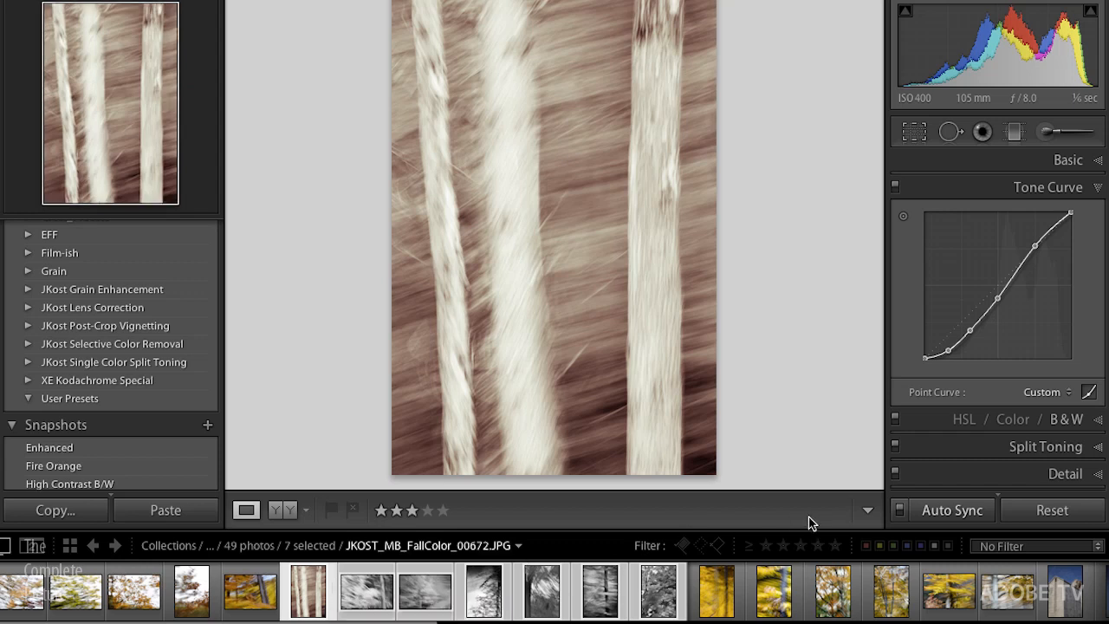
{"action": "left_click", "coordinate": [901, 511]}
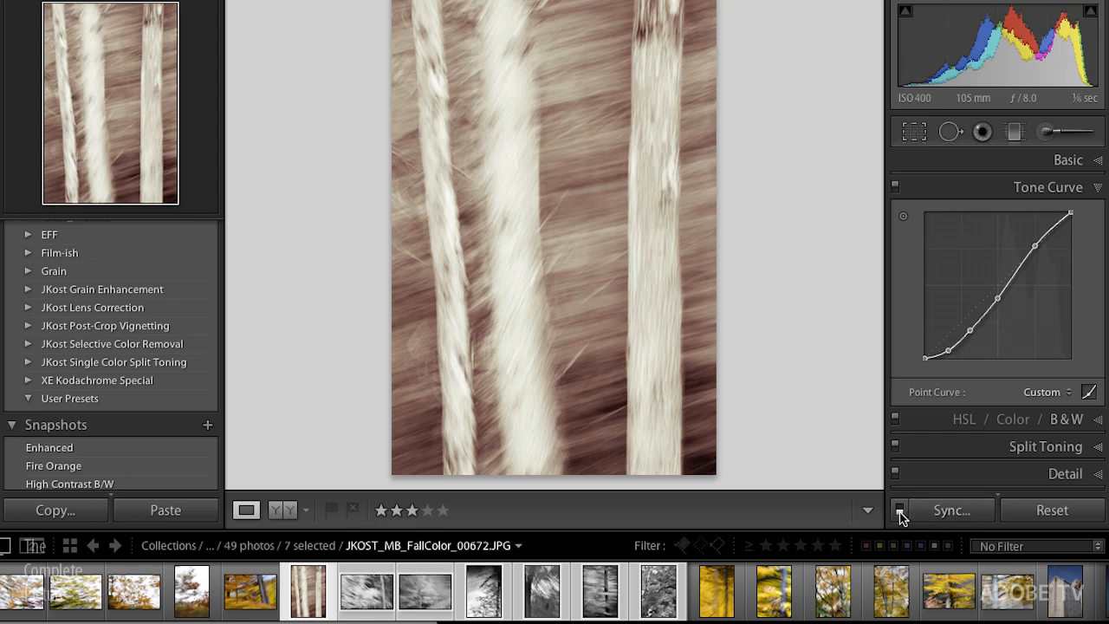